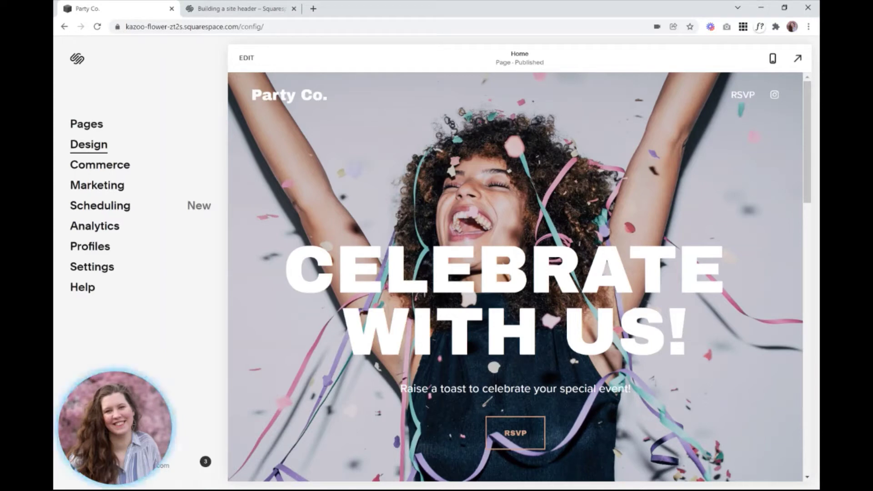
Browse the colour themes in Site Styles > Colors, then return to the Design menu.
click(86, 153)
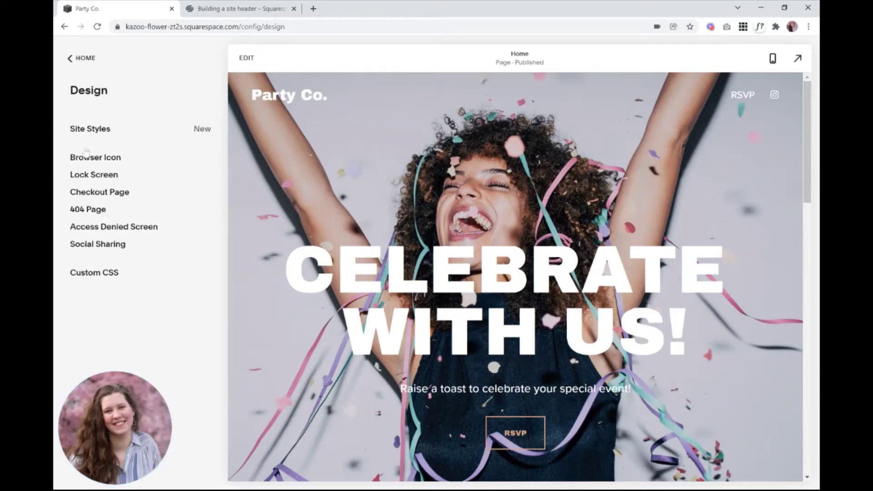
click(101, 137)
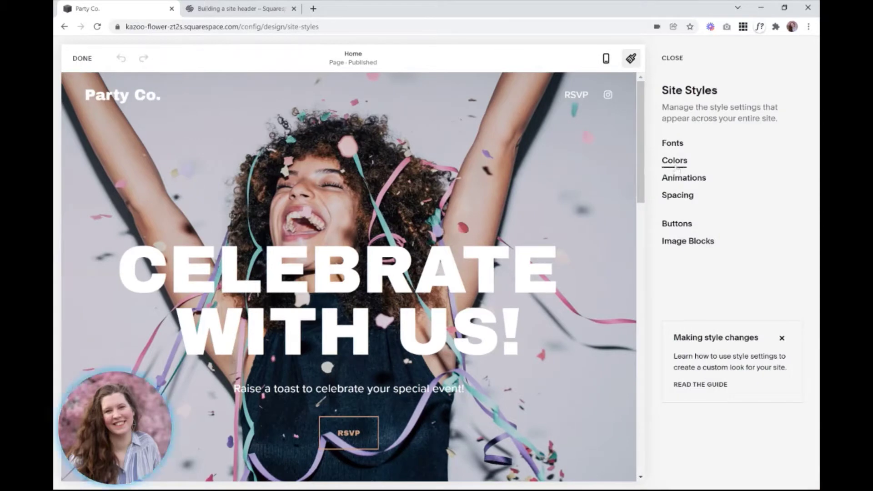
click(675, 160)
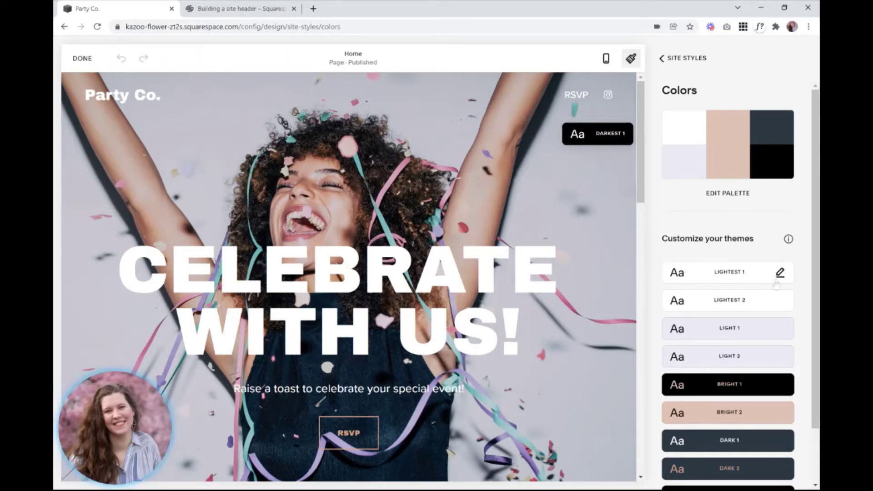
mouse_move(779, 309)
scroll(747, 429, down, 2)
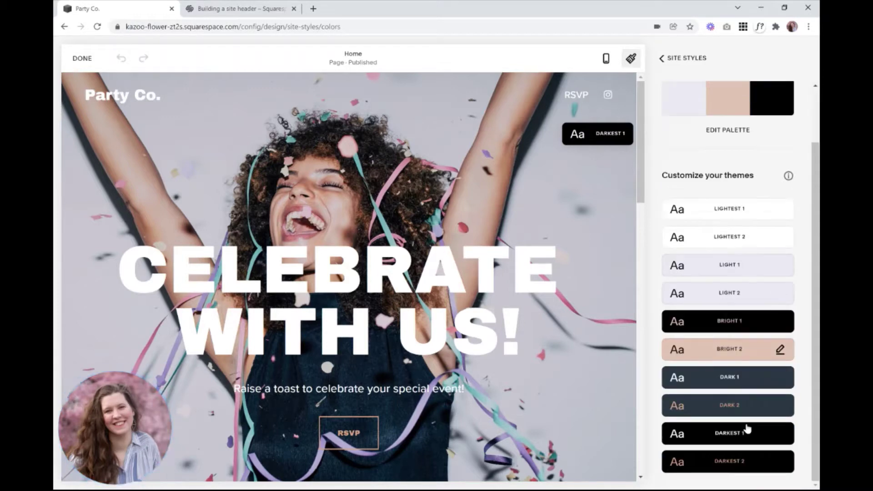
scroll(747, 429, up, 2)
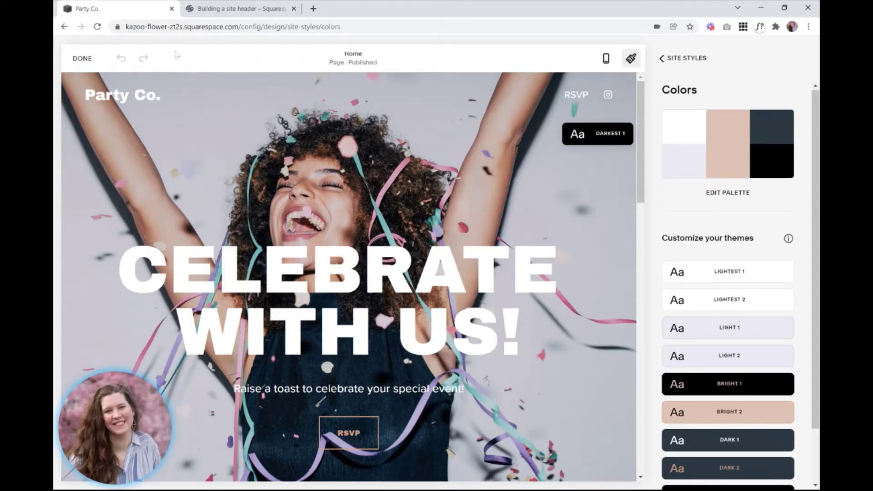
click(78, 62)
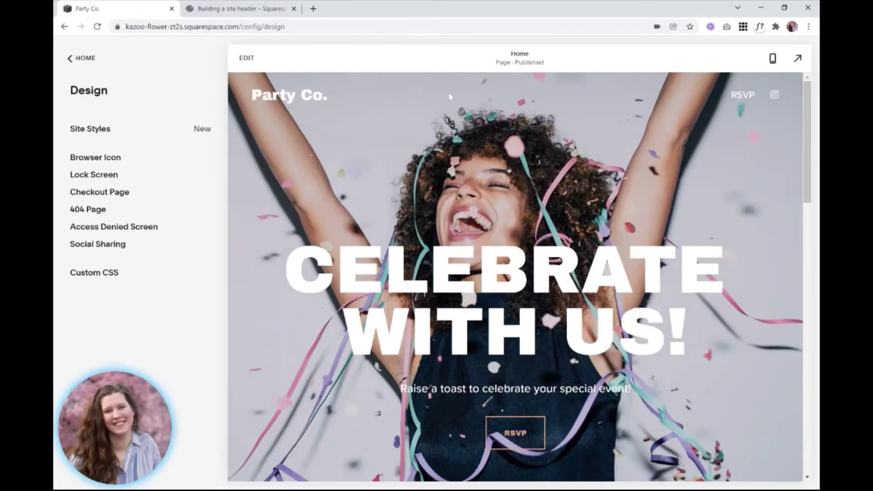
Open the Party Co. site header for editing and show its Dynamic style settings.
click(248, 62)
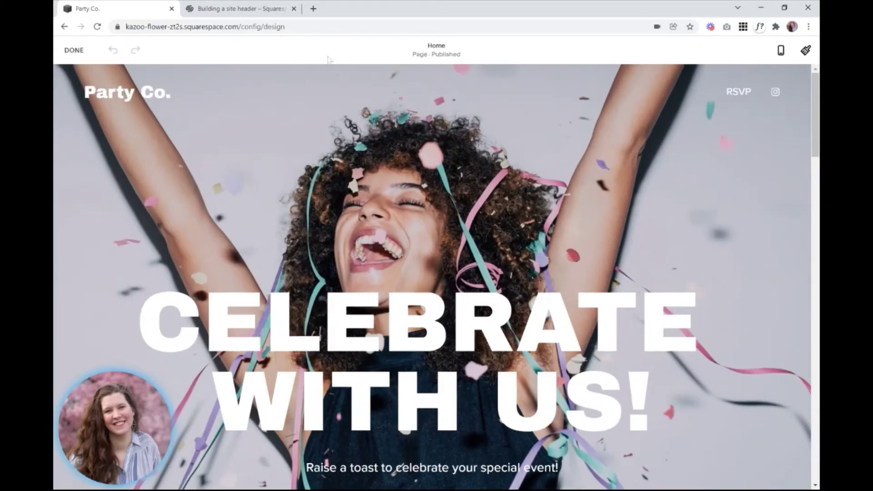
mouse_move(416, 90)
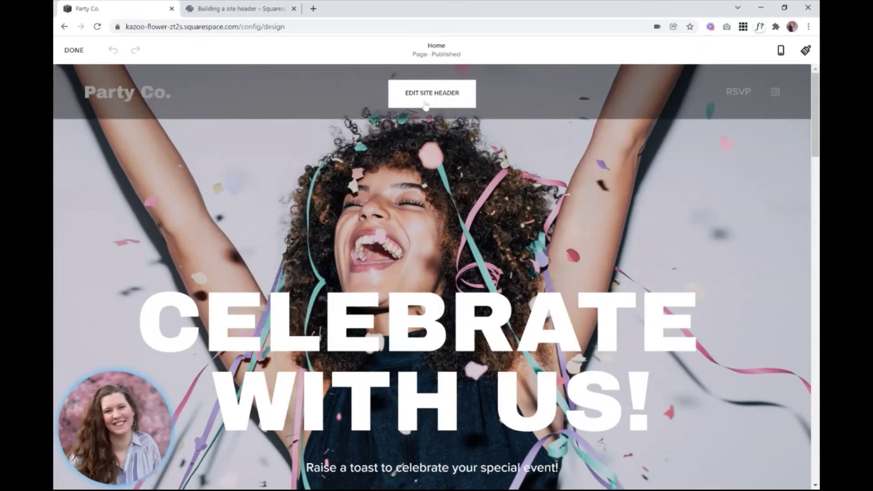
click(426, 106)
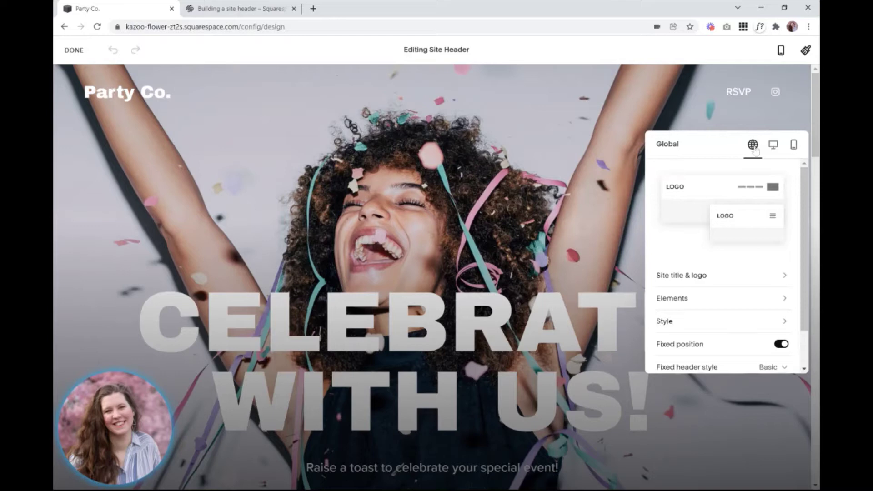
click(669, 323)
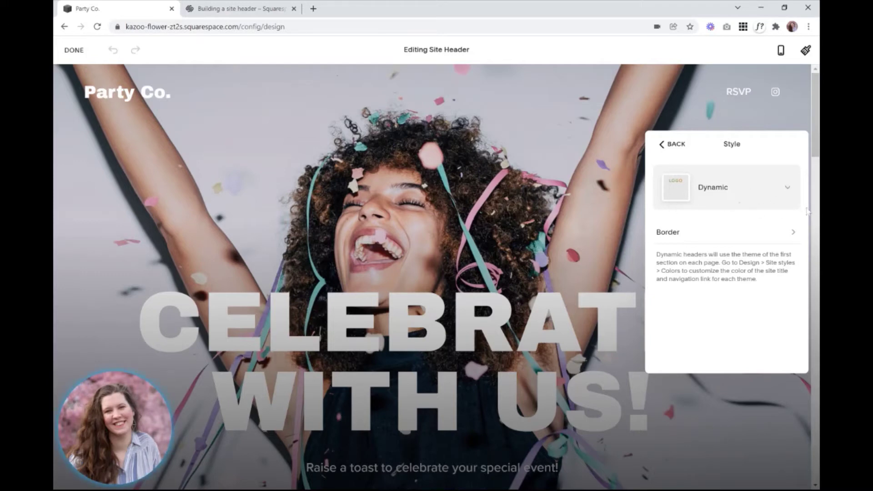
click(789, 195)
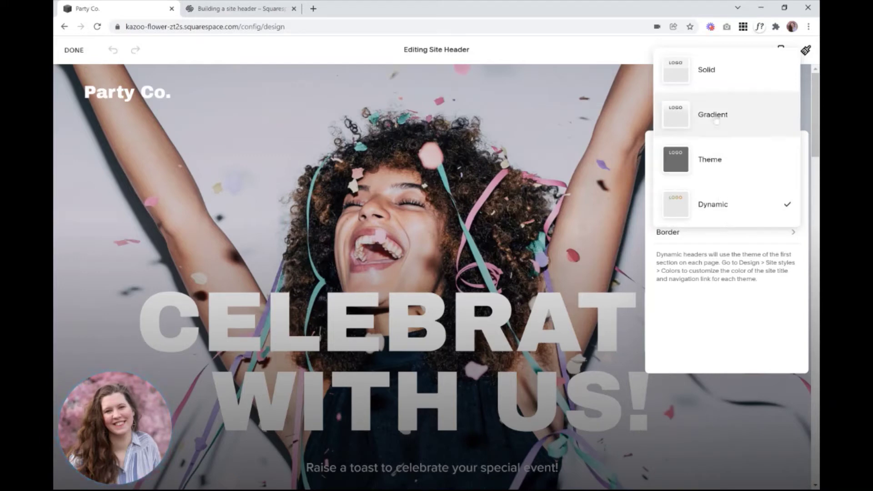
click(753, 324)
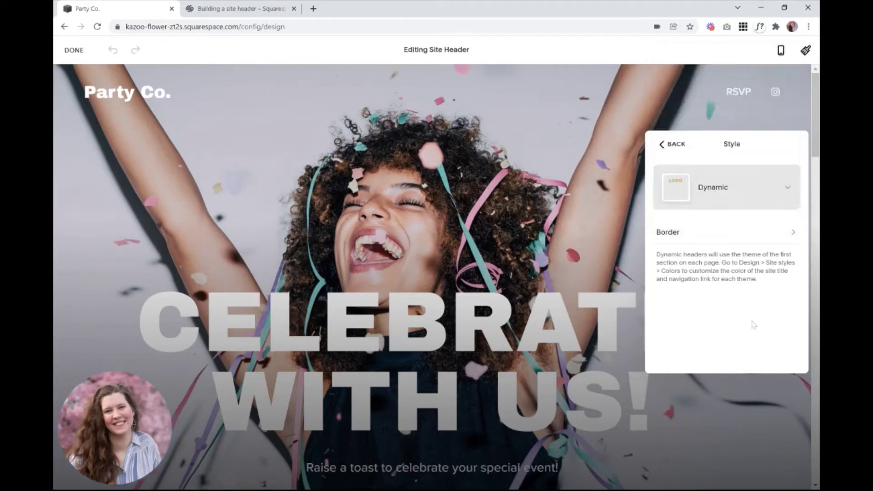
click(672, 237)
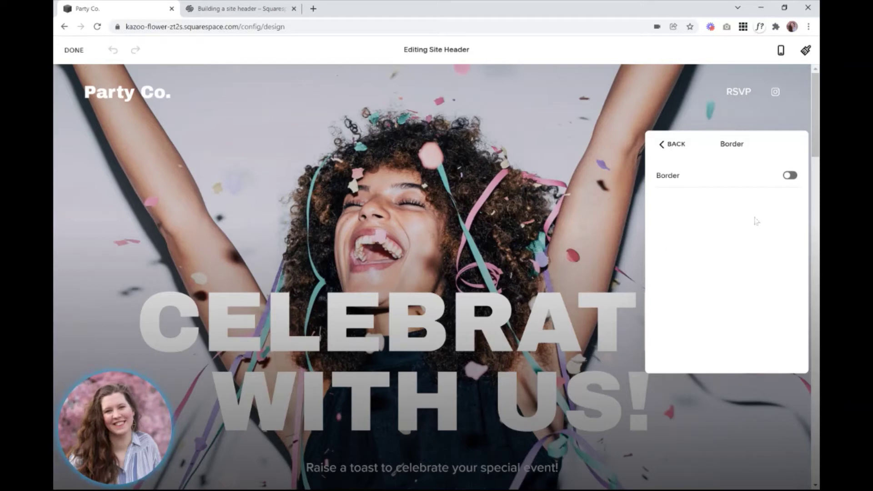
click(790, 177)
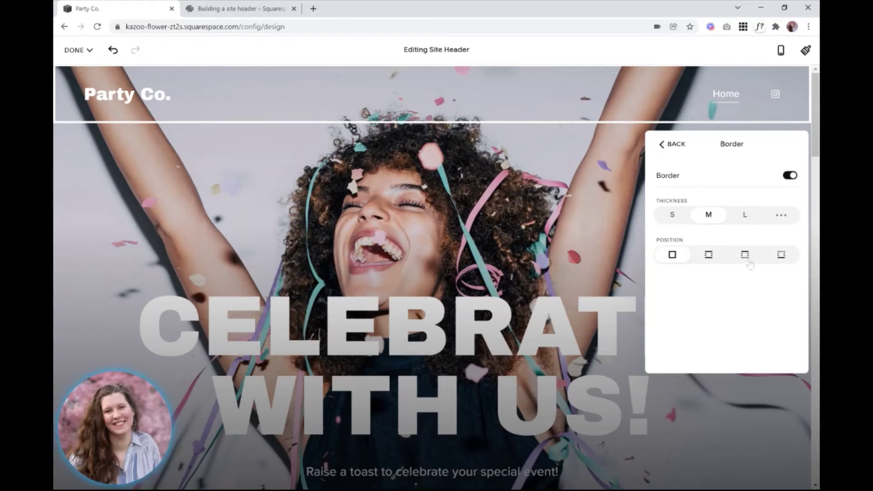
click(781, 255)
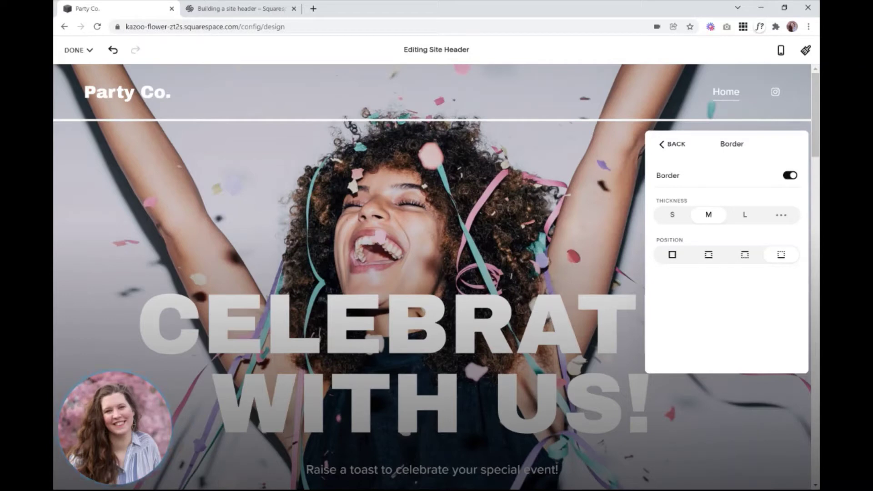
click(676, 218)
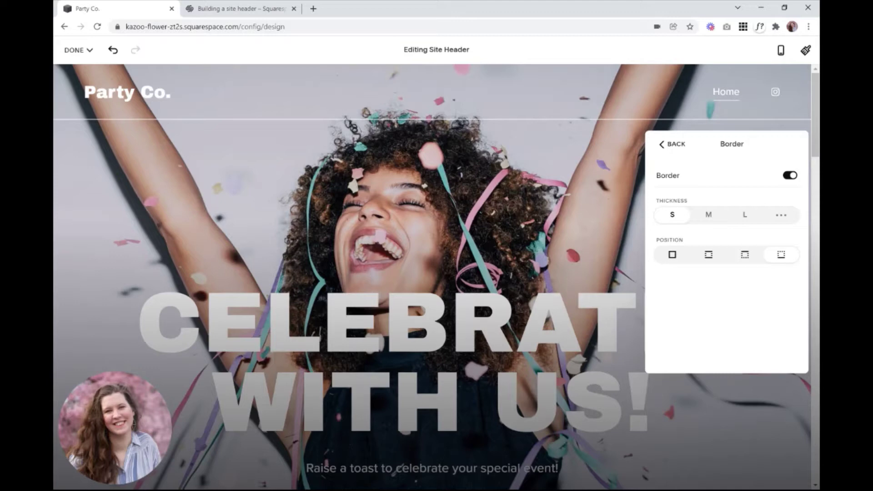
click(790, 175)
click(674, 146)
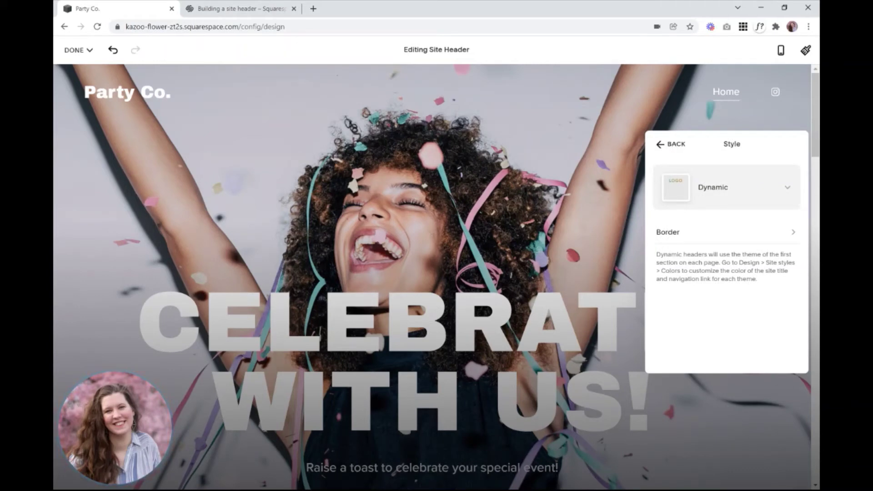
Return to the Global header panel and save the header edits from the DONE menu.
click(672, 145)
scroll(693, 300, down, 1)
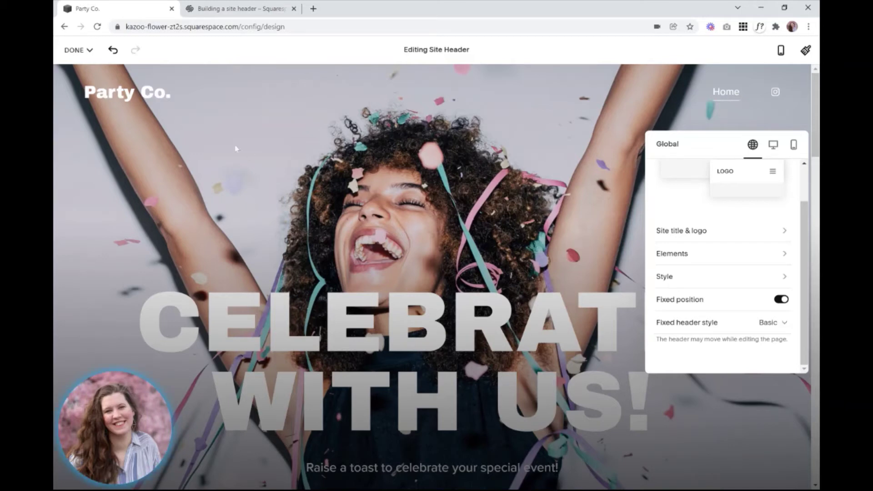
click(79, 51)
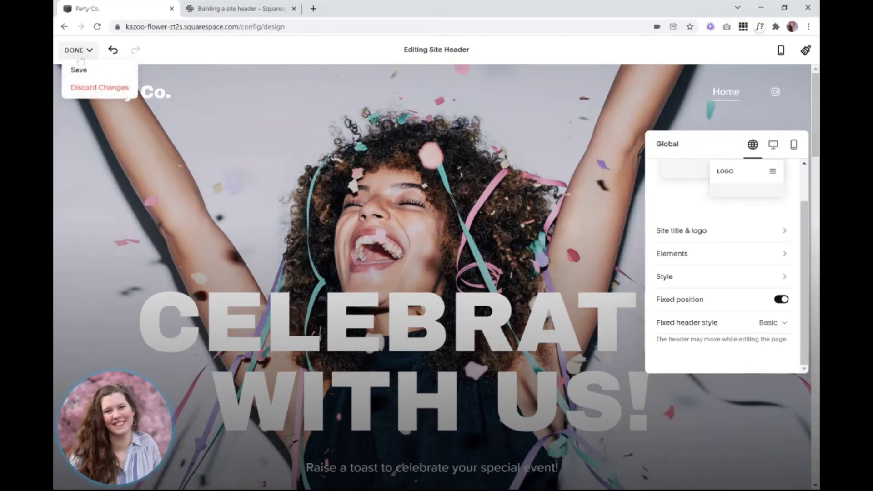
click(80, 69)
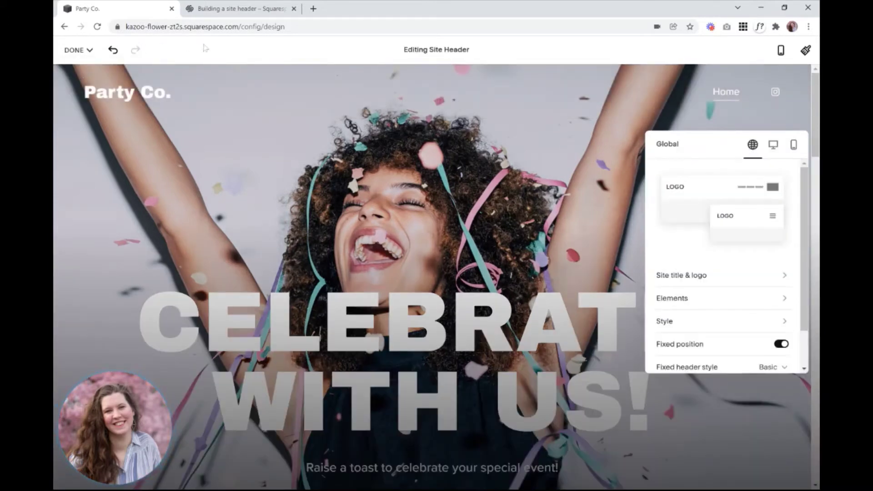
click(79, 50)
Save the header and scroll the preview to check the Dynamic header over the banner.
click(79, 71)
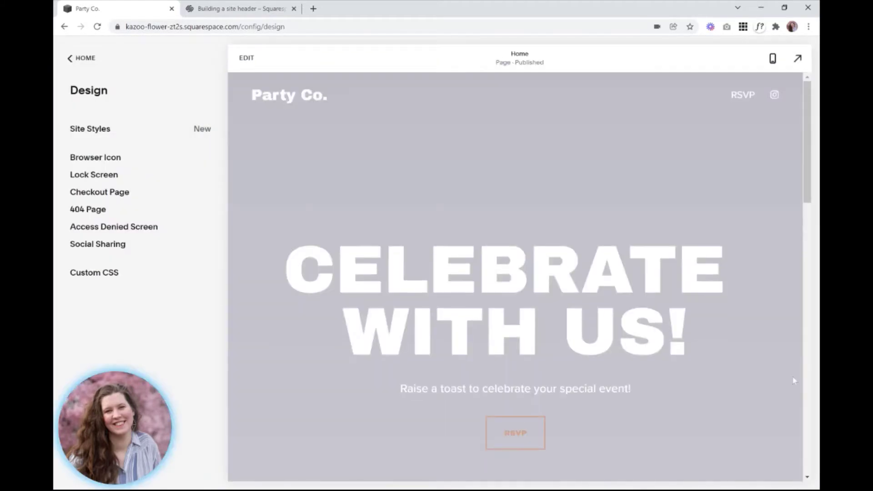
scroll(795, 381, down, 2)
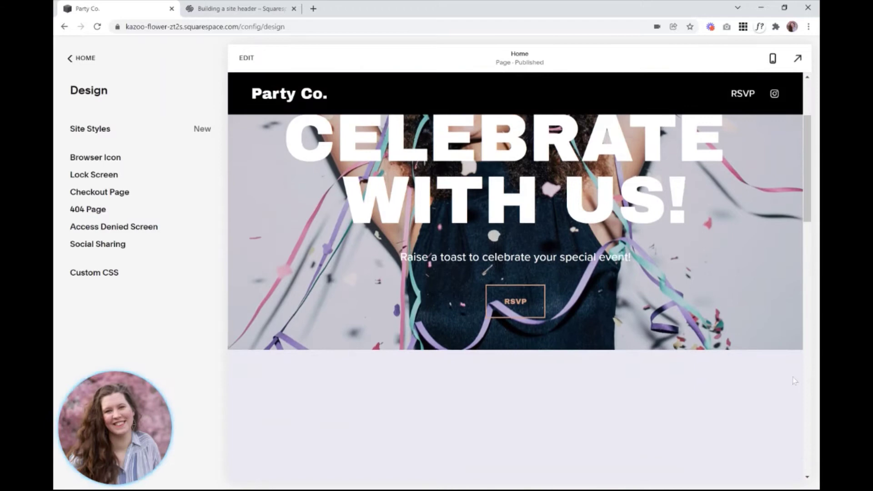
scroll(795, 381, down, 5)
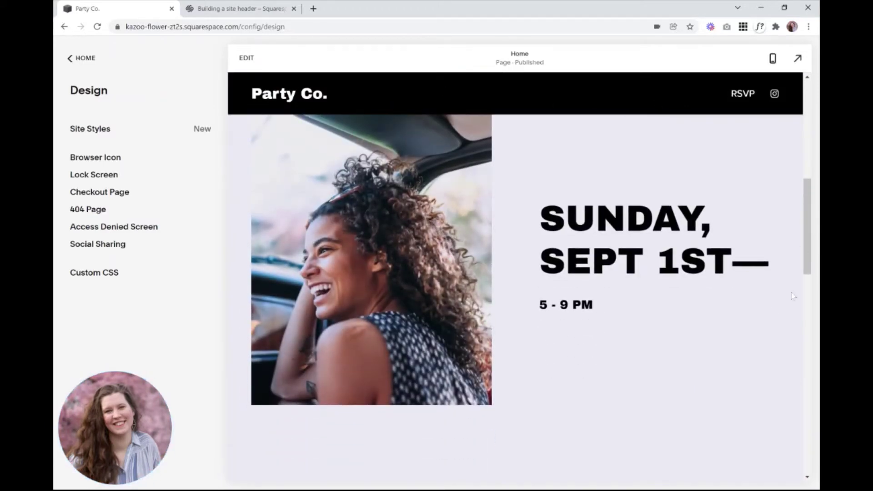
scroll(794, 296, down, 2)
scroll(794, 296, up, 3)
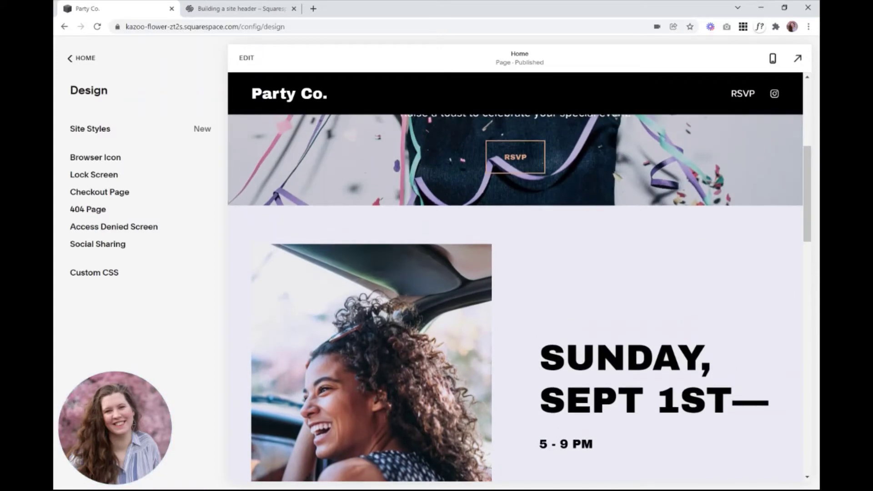
scroll(794, 296, up, 5)
scroll(515, 277, up, 3)
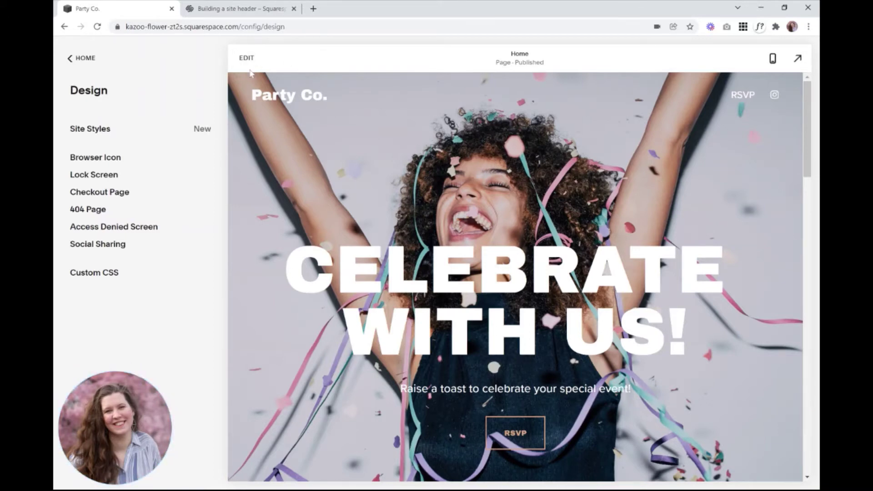
Apply the Light 1 colour theme to the hero section.
click(258, 58)
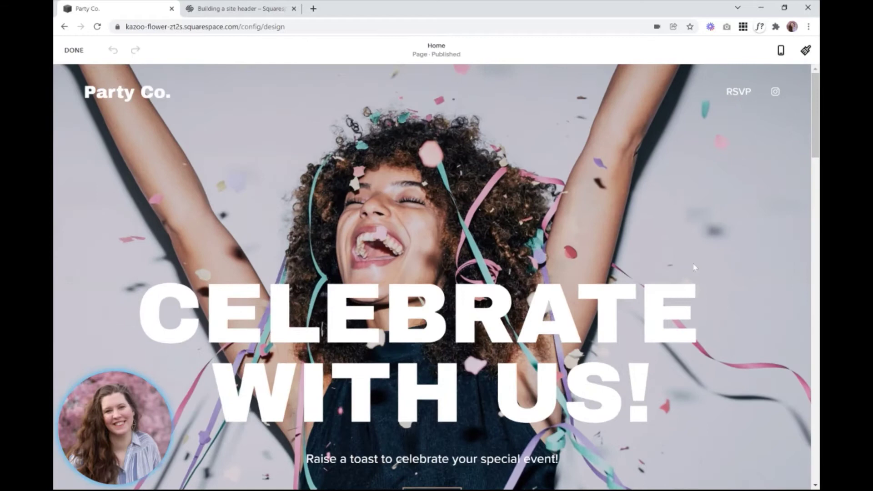
mouse_move(230, 102)
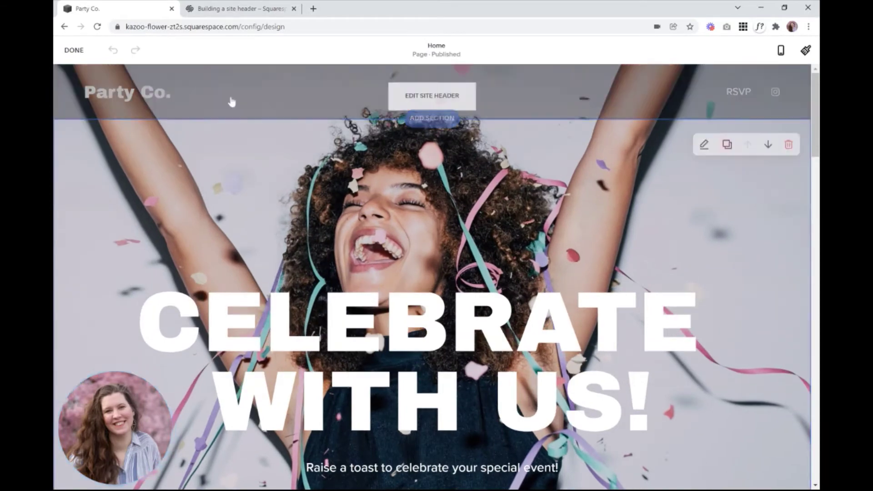
mouse_move(531, 225)
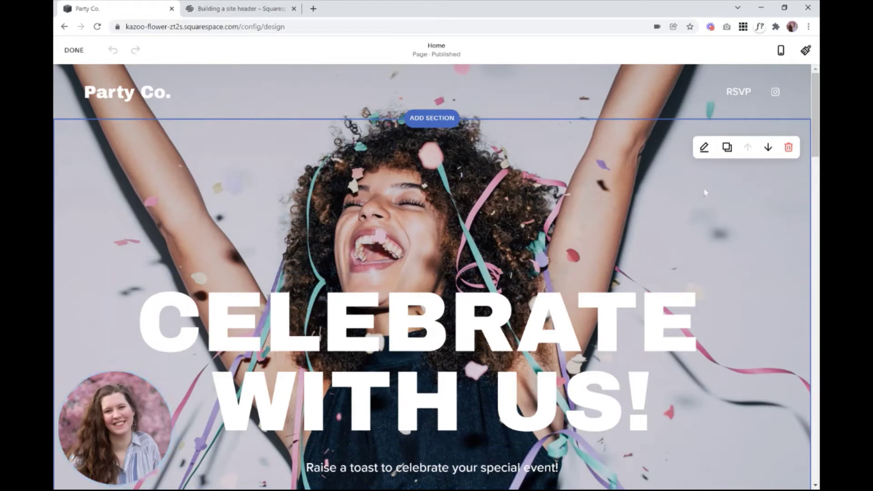
click(705, 148)
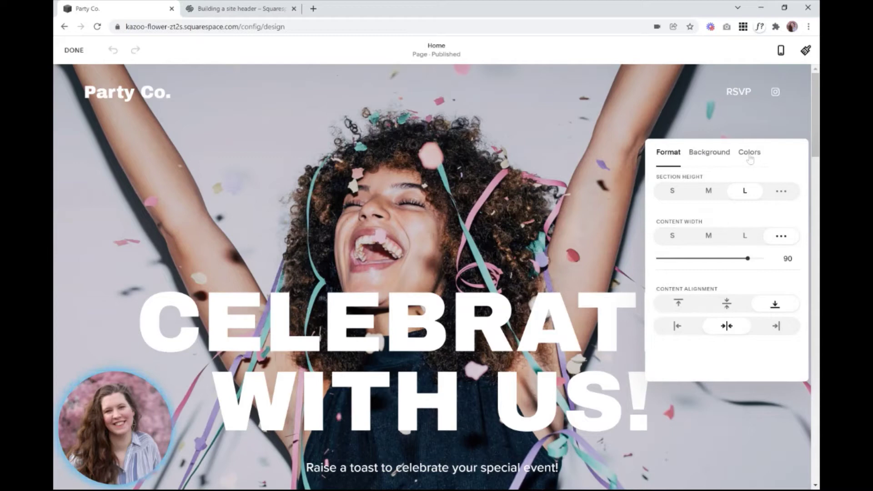
click(750, 157)
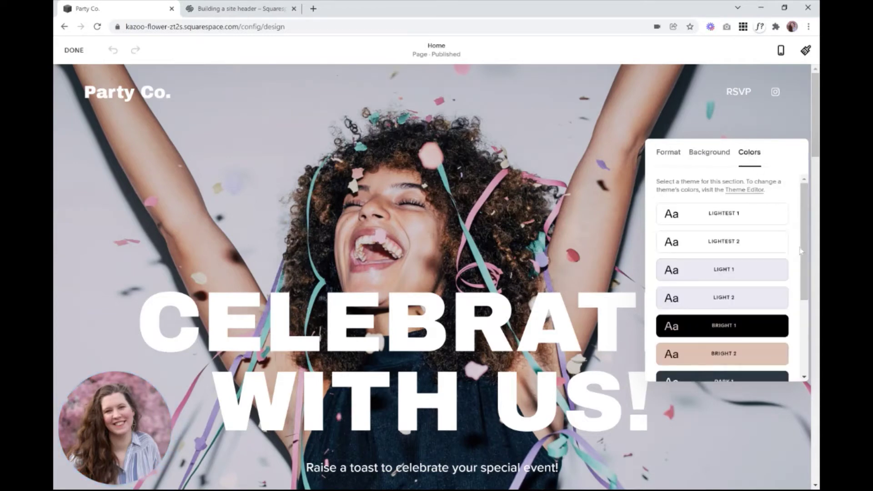
scroll(800, 254, down, 3)
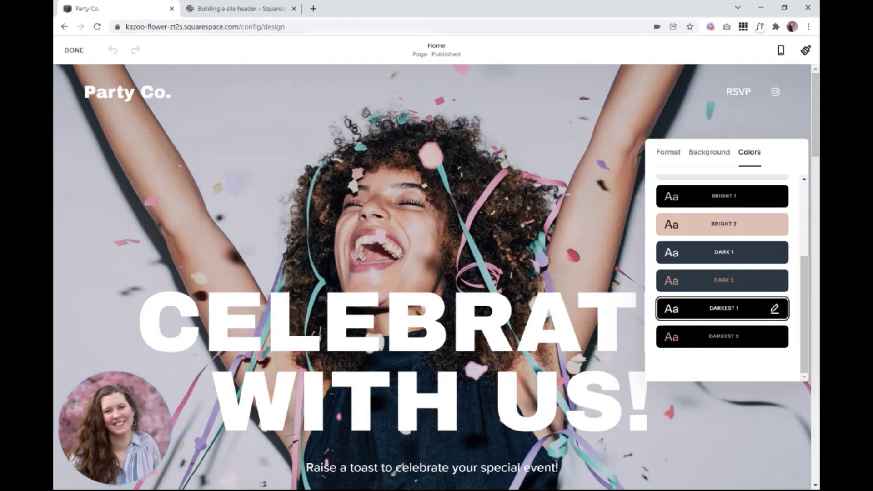
scroll(714, 233, up, 3)
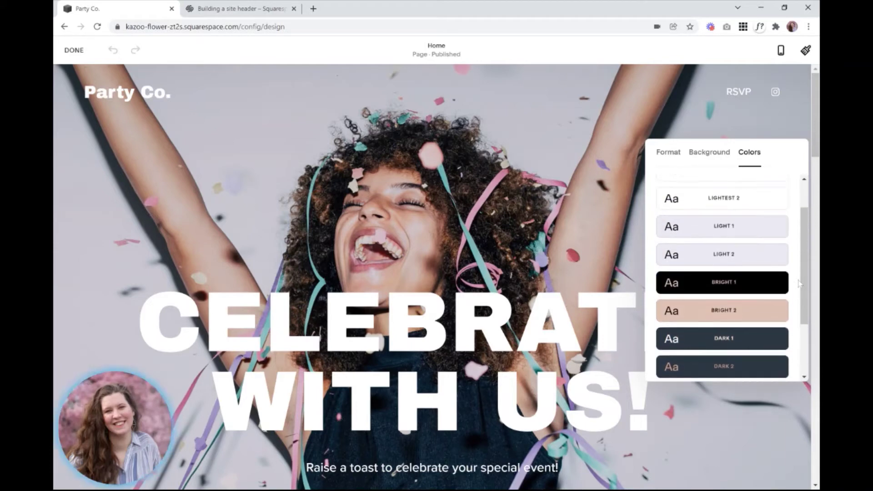
click(714, 233)
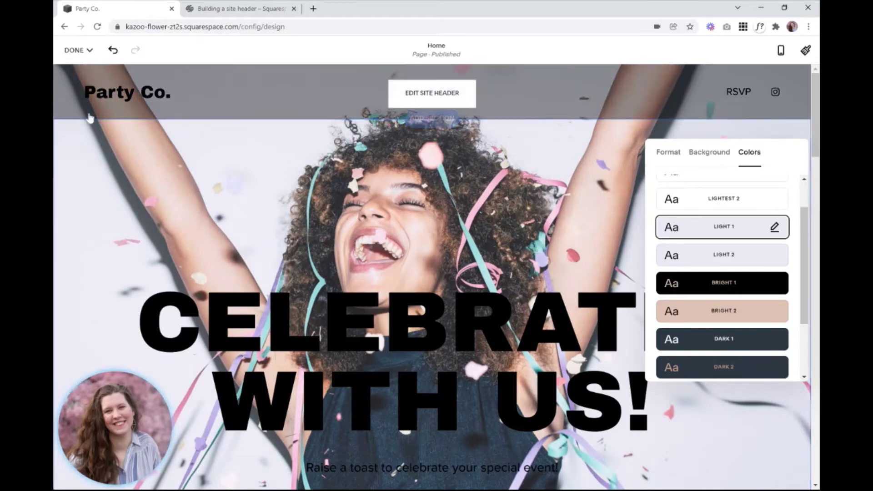
Close the section colour panel and save the page edits.
click(77, 119)
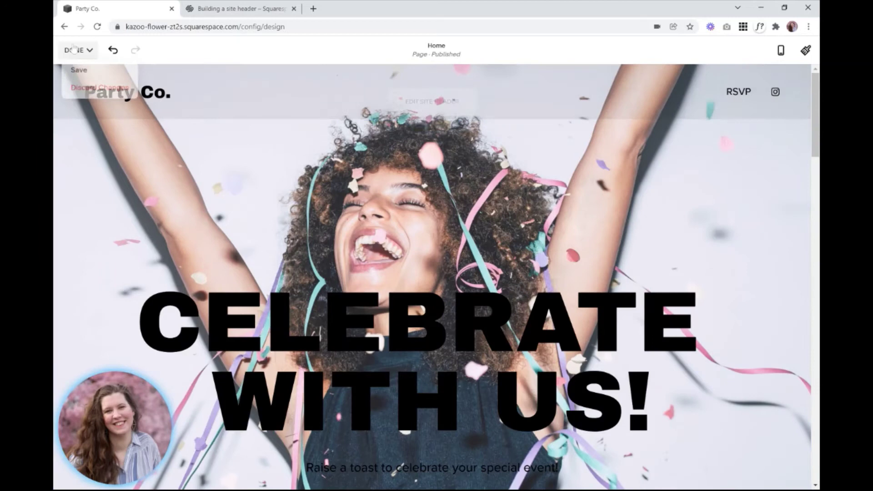
click(75, 50)
click(78, 69)
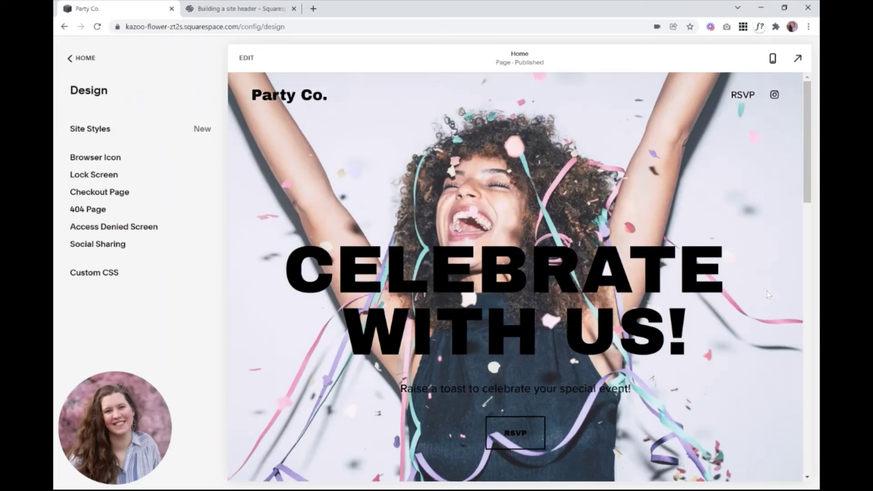
scroll(769, 295, down, 5)
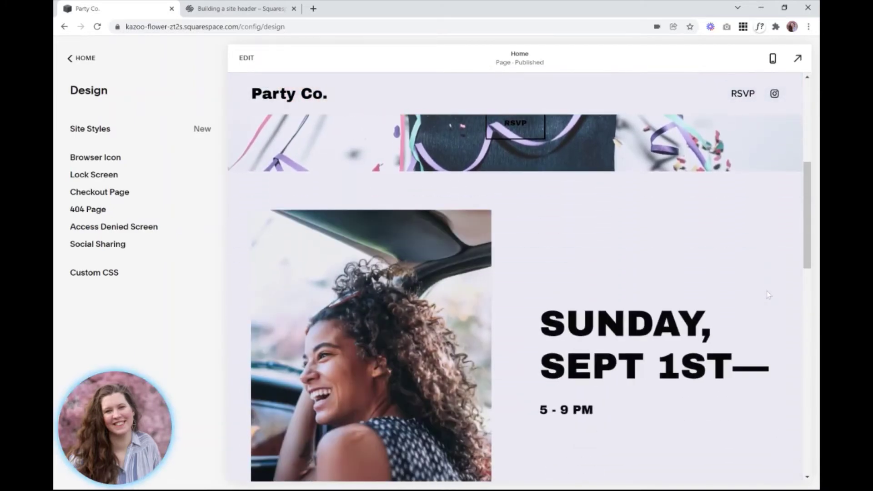
scroll(518, 278, down, 8)
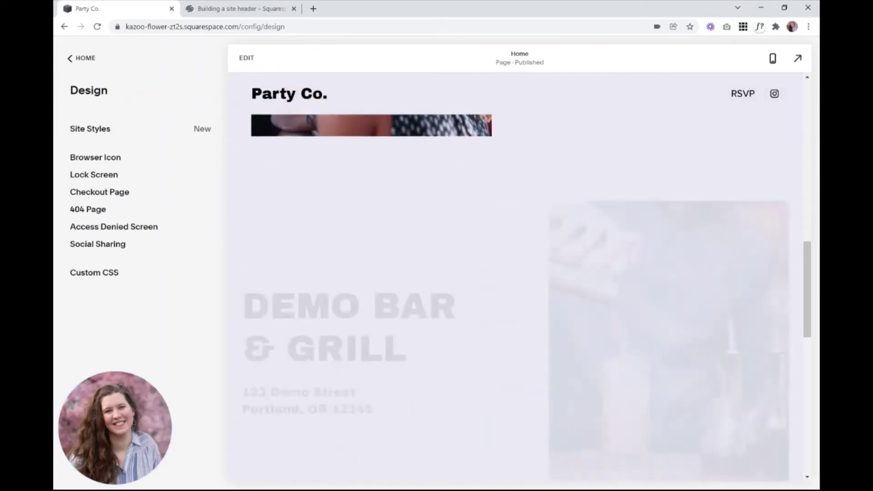
scroll(519, 278, down, 3)
scroll(518, 278, up, 15)
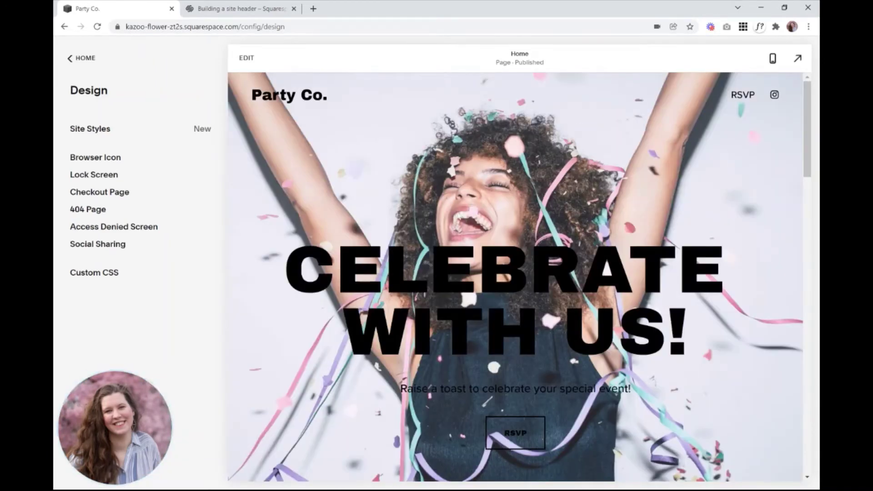
Apply the Darkest 1 colour theme to the hero section for white text.
click(254, 61)
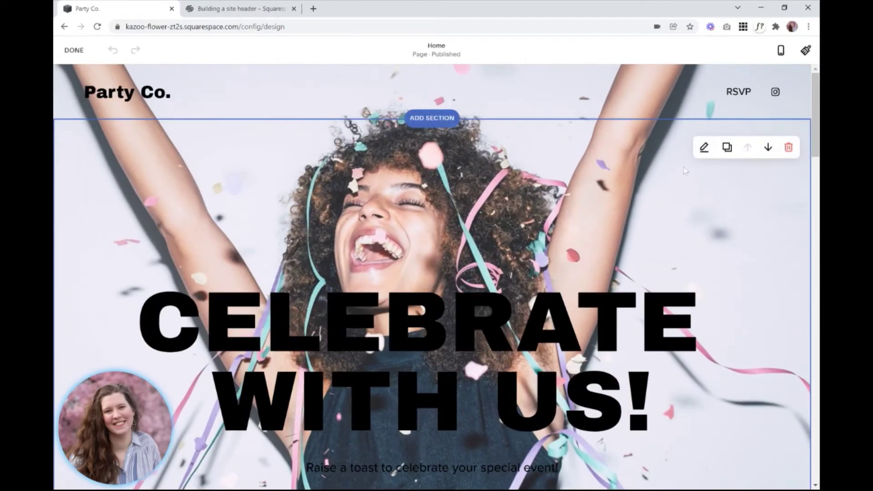
click(704, 147)
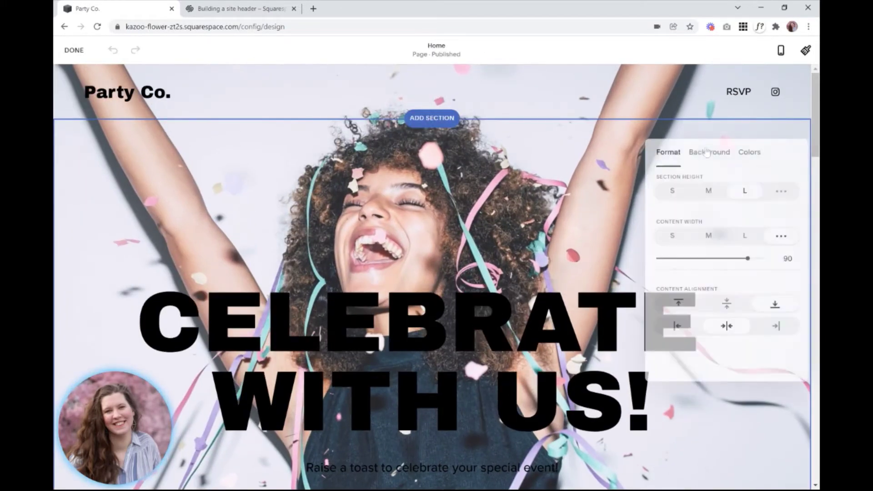
click(750, 152)
scroll(797, 274, down, 3)
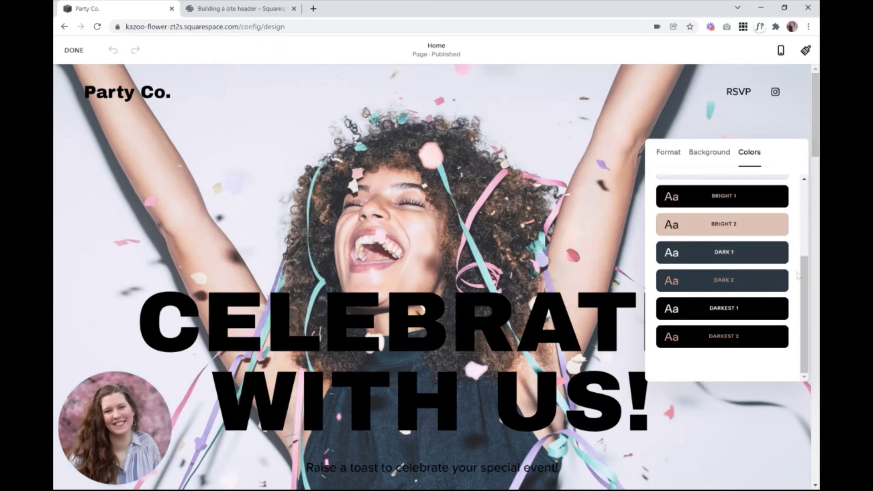
click(713, 309)
click(439, 176)
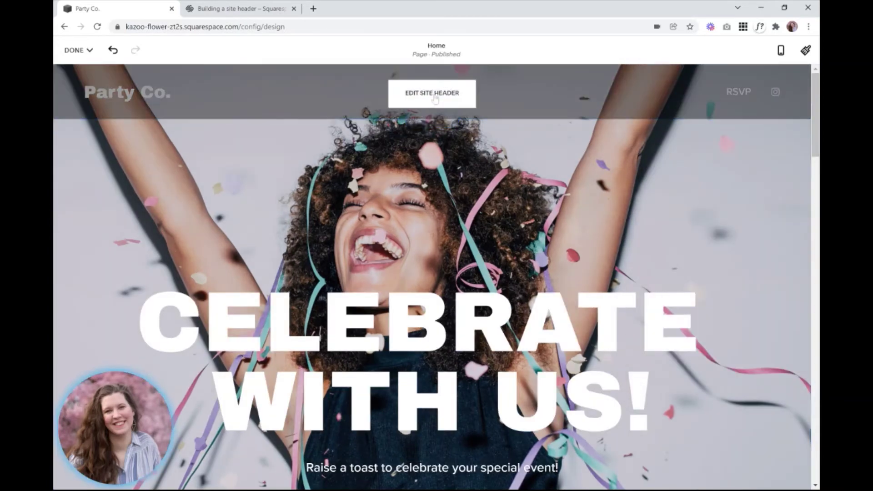
Open the site header's Style settings and show its style options.
click(435, 97)
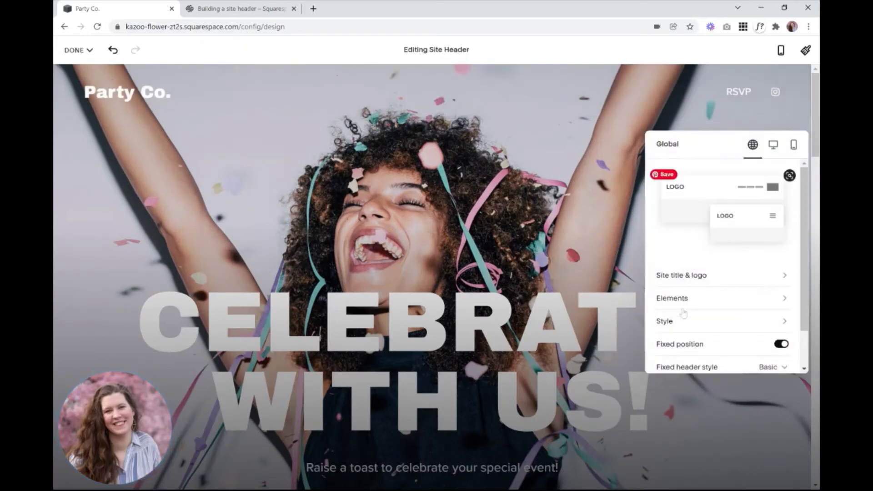
click(678, 323)
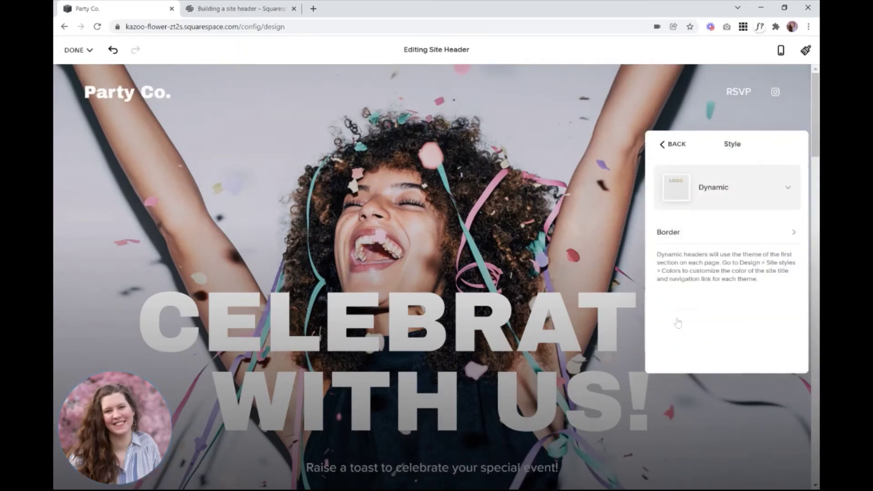
click(755, 189)
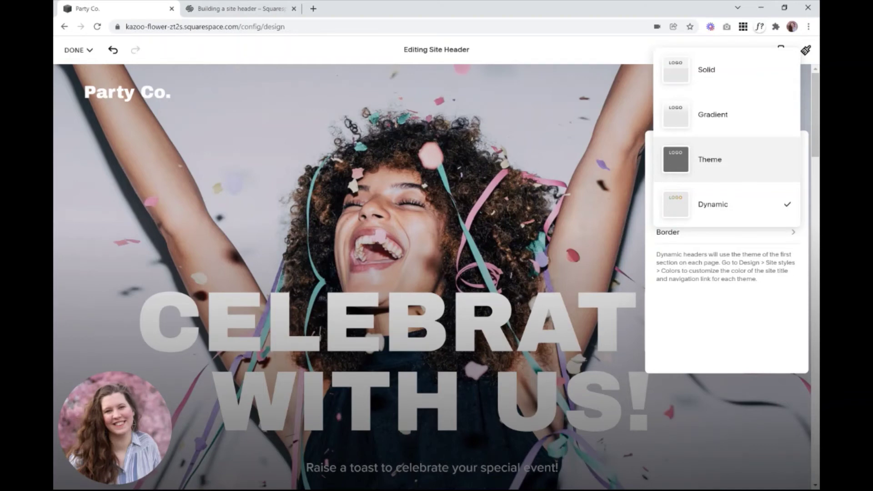
Give the header the Theme style with the peach Bright 2 colour theme.
click(710, 159)
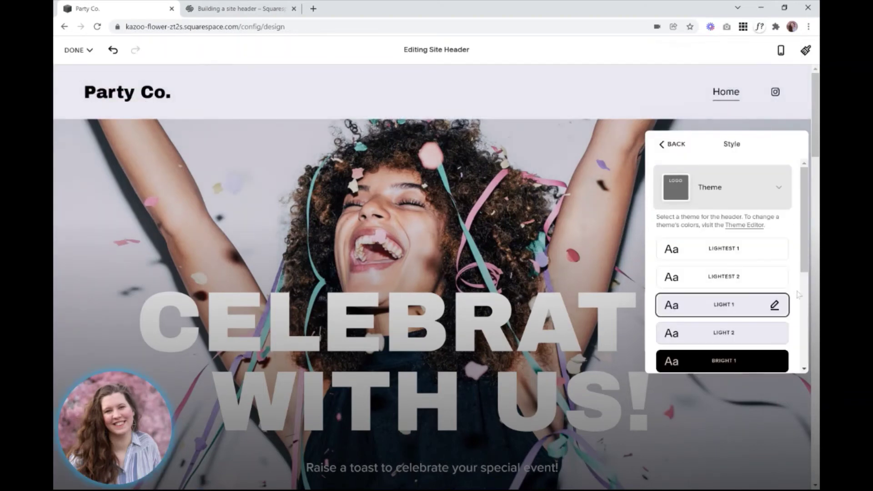
scroll(800, 295, down, 2)
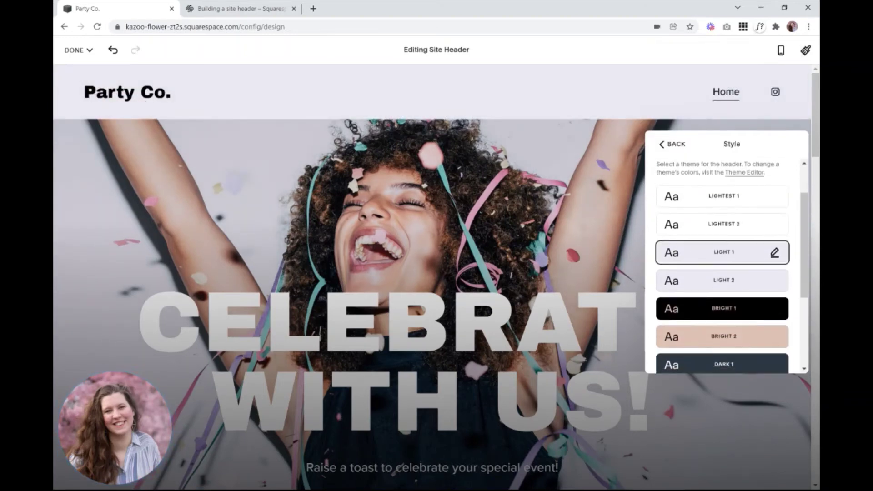
scroll(724, 269, down, 1)
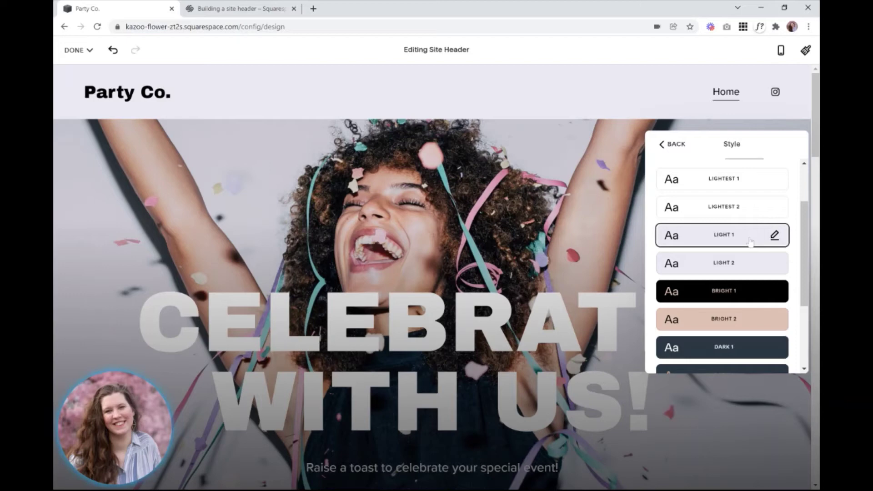
scroll(799, 279, down, 5)
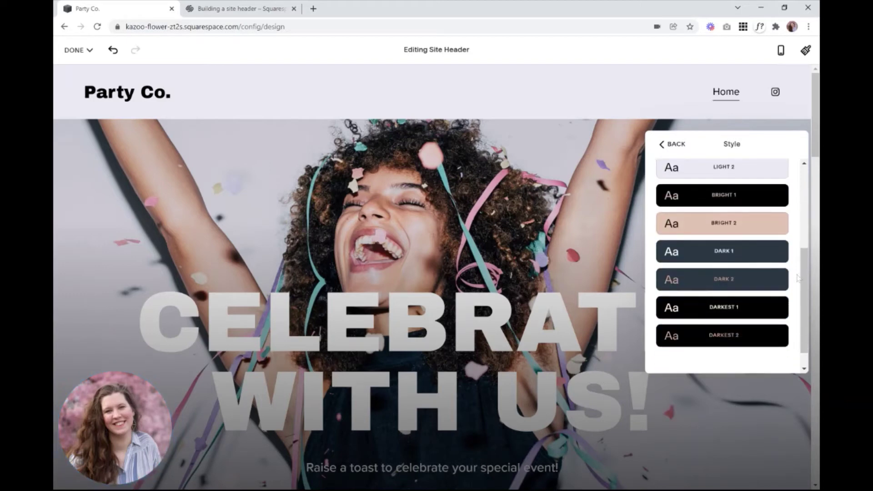
click(717, 235)
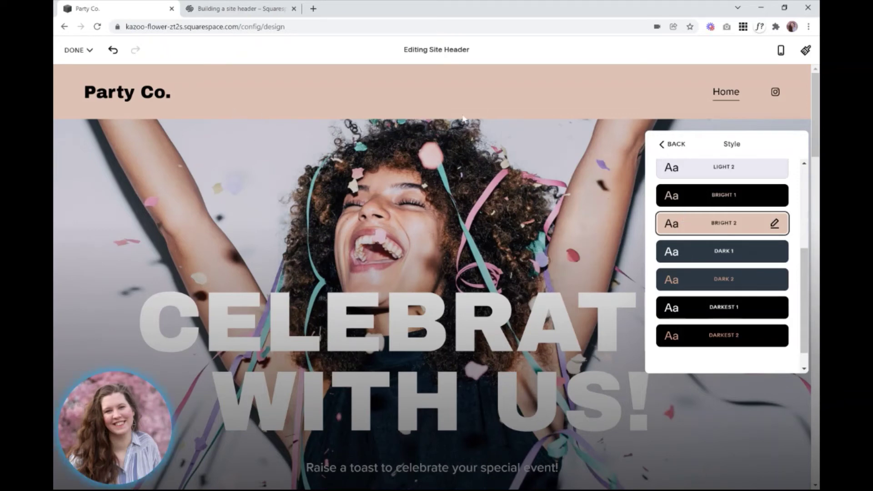
Return to the main header settings, then reopen the header's Style settings.
click(676, 145)
scroll(745, 308, down, 1)
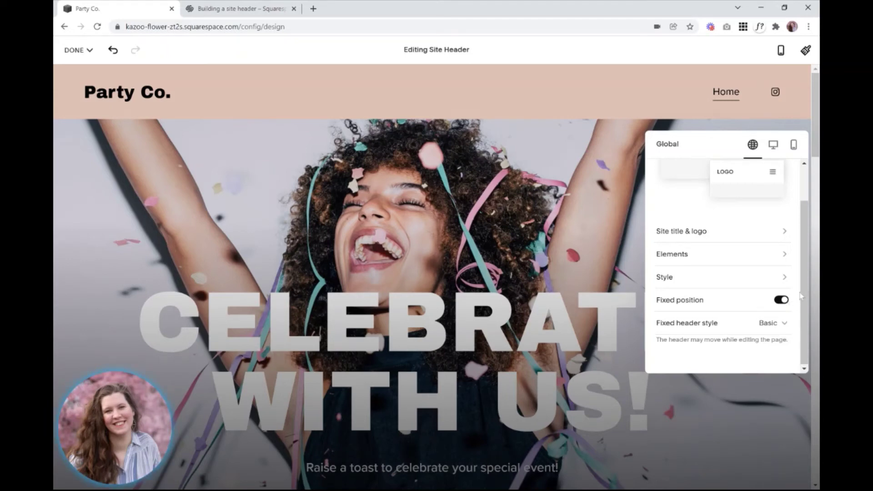
scroll(802, 296, up, 1)
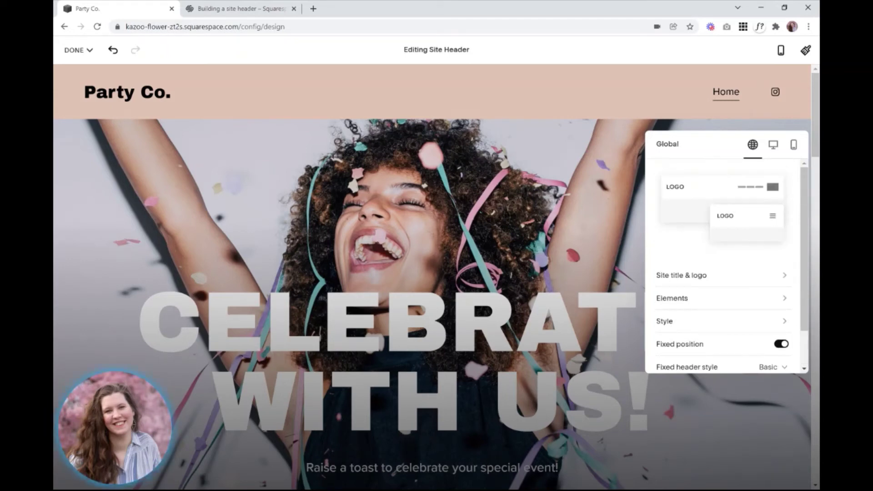
click(673, 321)
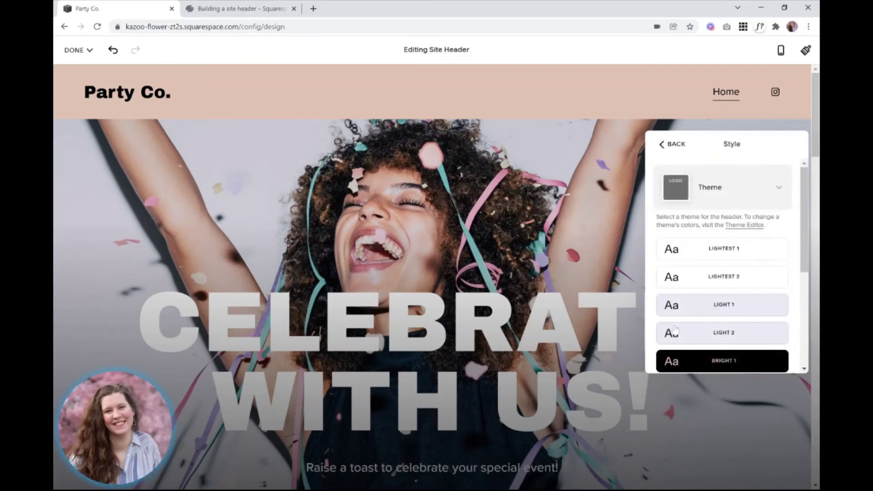
scroll(799, 303, down, 5)
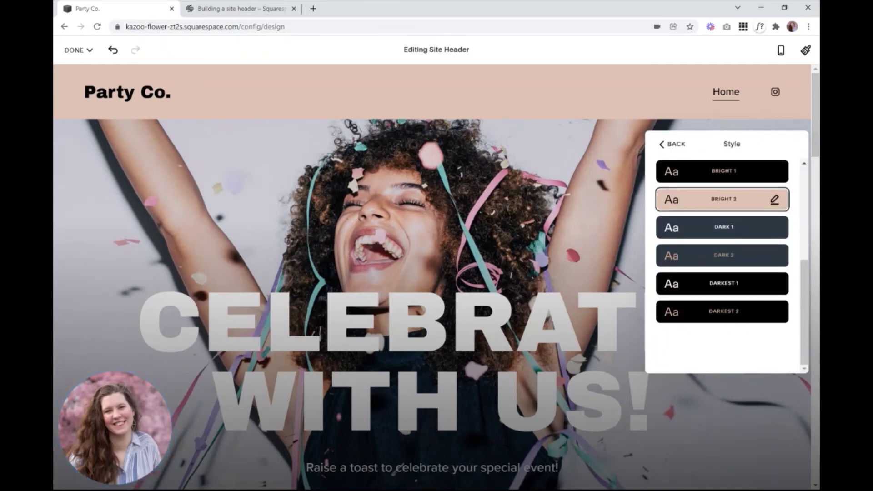
scroll(722, 263, up, 5)
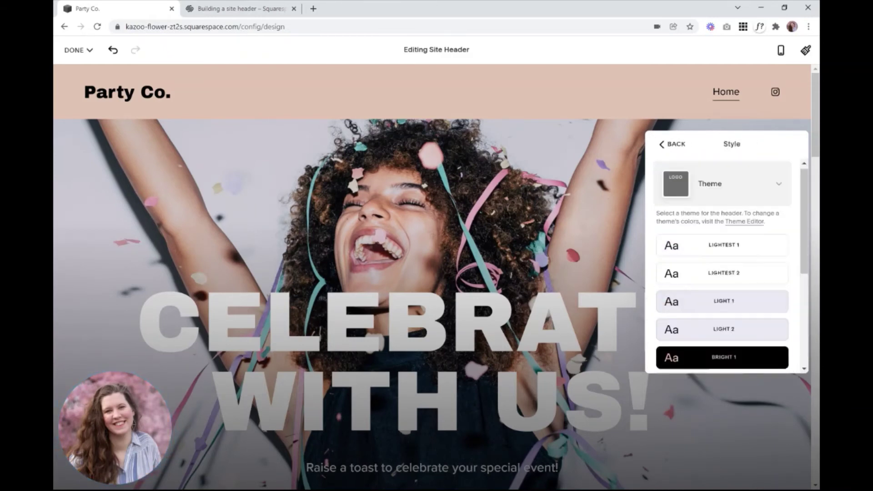
Switch the header to the Gradient style and review its 90% opacity and blur options.
click(780, 188)
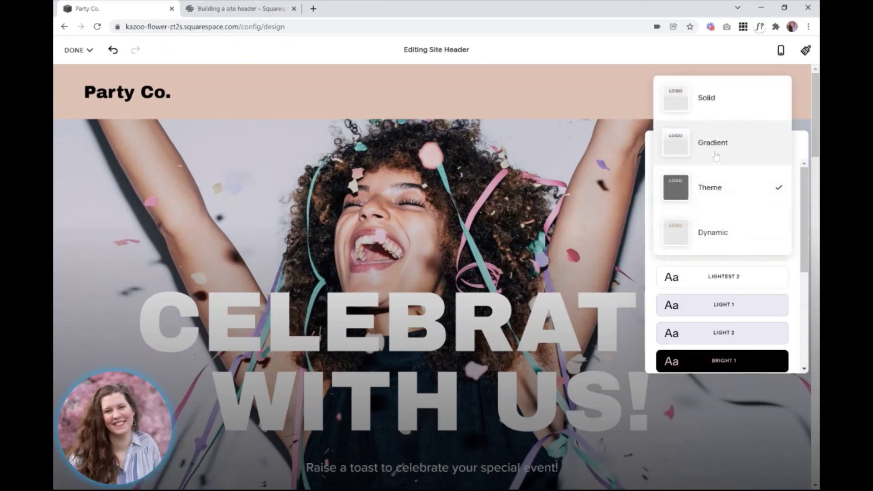
click(714, 144)
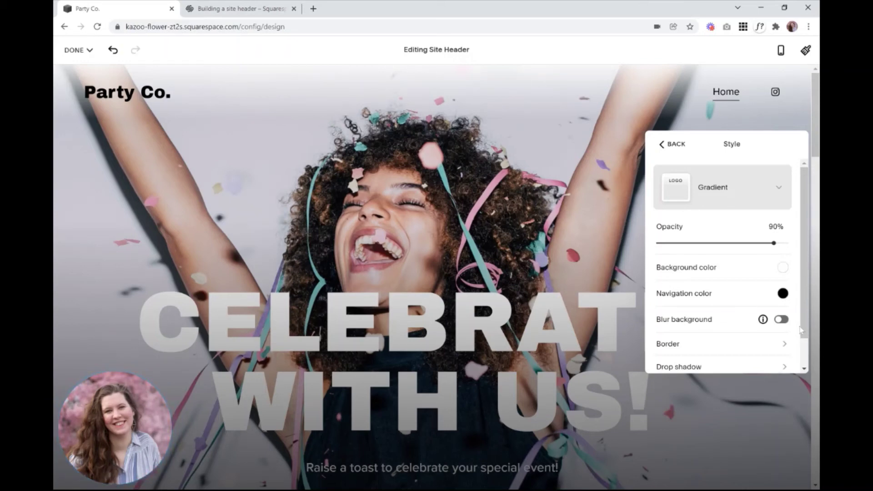
scroll(800, 331, down, 1)
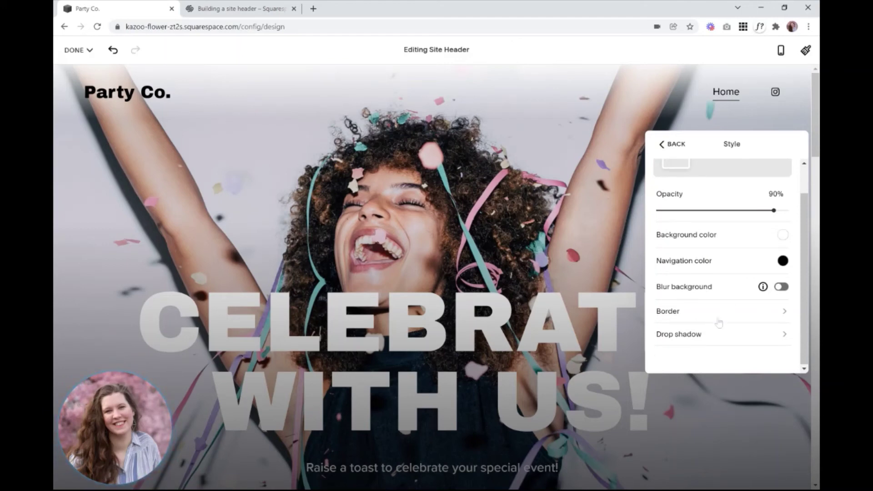
Try a drop shadow on the Gradient header, turn it back off, and return to Style.
click(703, 340)
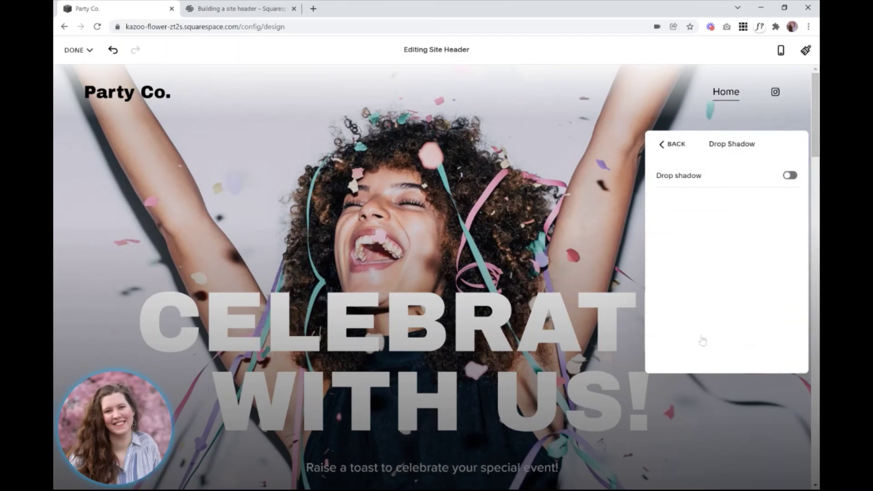
click(791, 176)
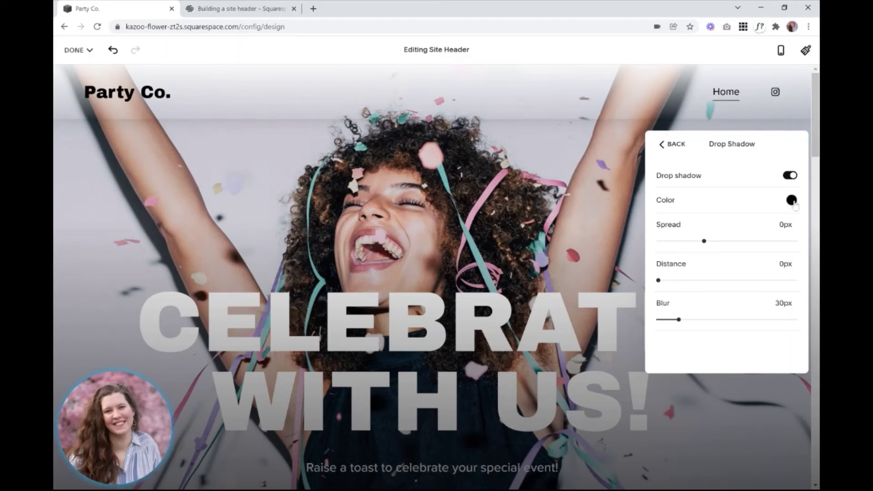
click(790, 177)
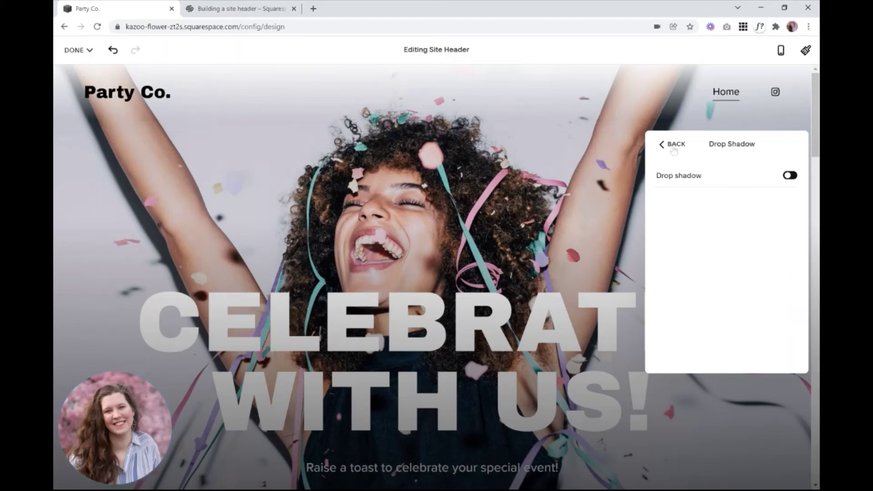
click(673, 150)
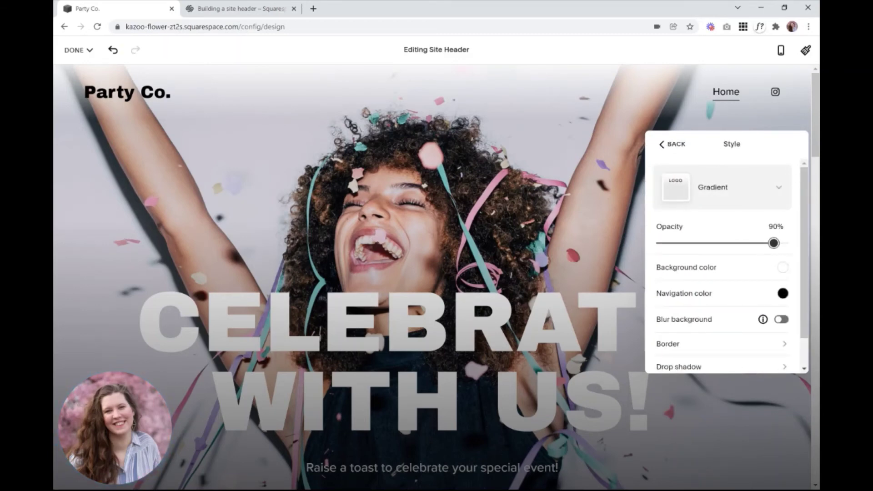
Lower the Gradient header opacity to 86% and set its background colour to navy.
mouse_move(774, 243)
mouse_down()
mouse_move(786, 243)
mouse_move(658, 243)
mouse_move(769, 243)
mouse_up()
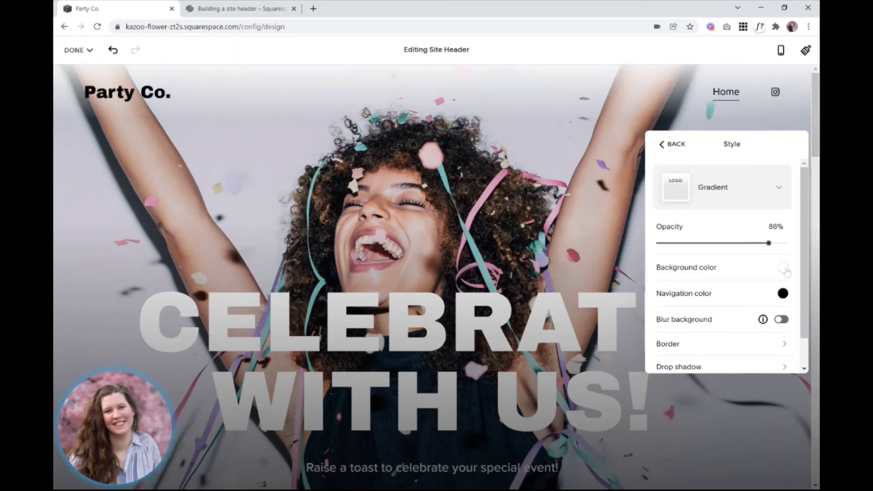
click(784, 268)
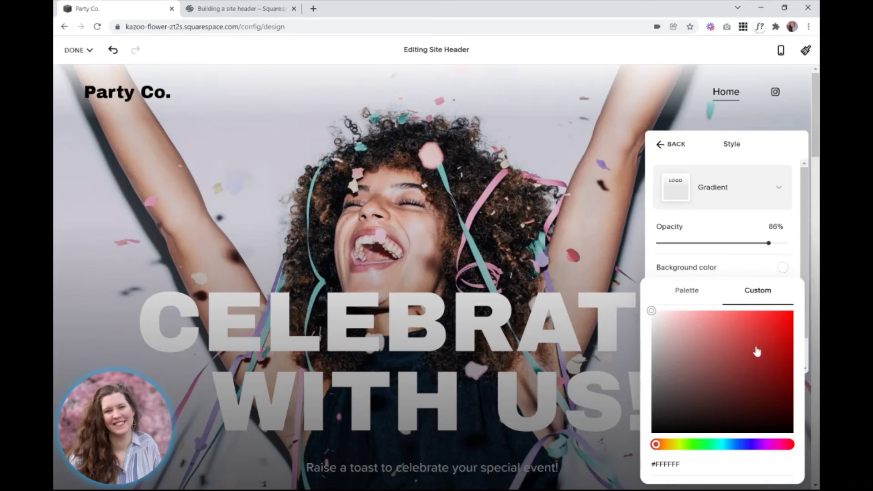
click(684, 294)
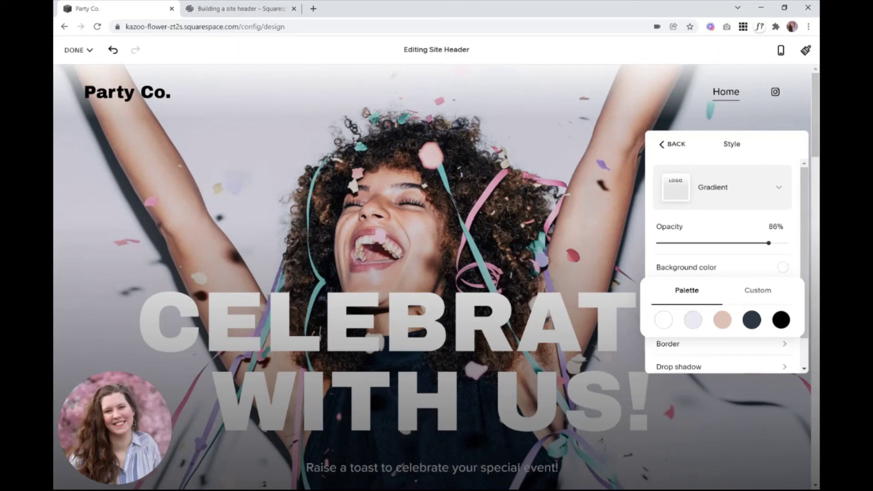
click(752, 320)
click(786, 277)
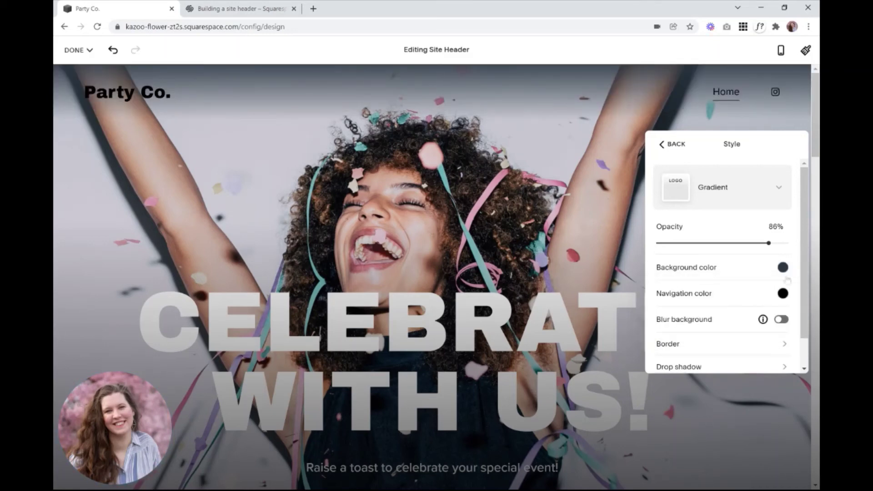
Set the header navigation colour to the white palette swatch.
click(782, 293)
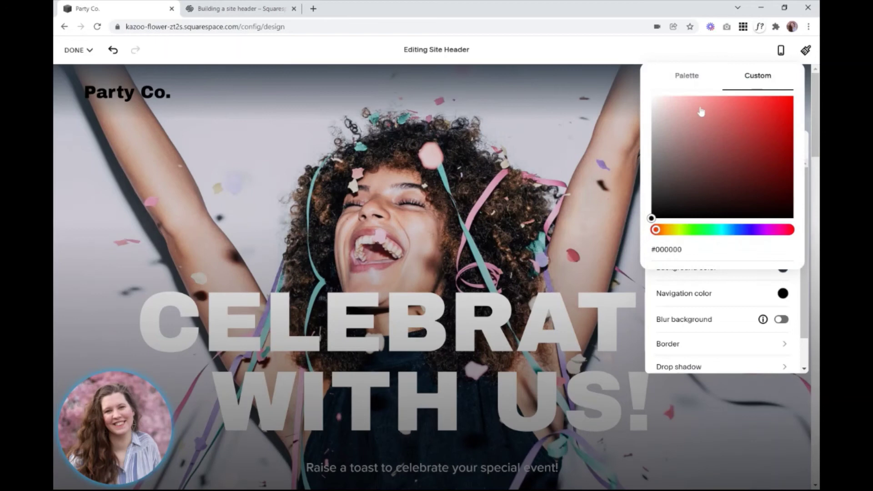
click(686, 80)
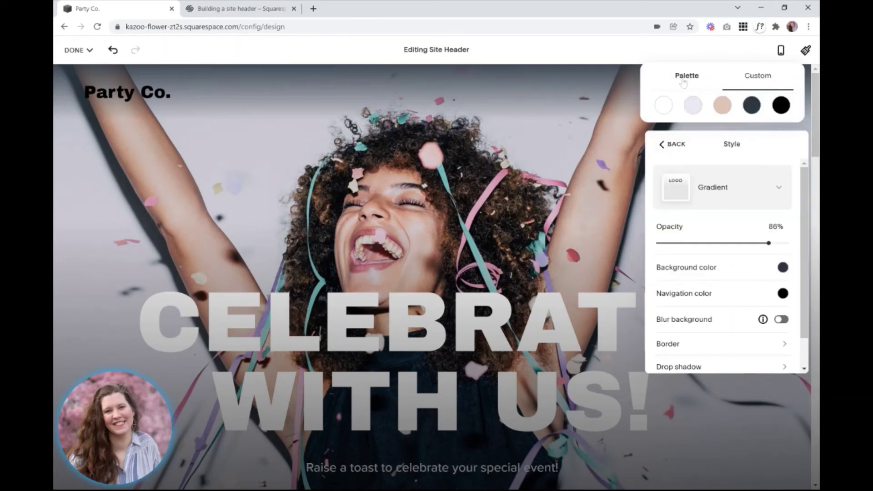
click(666, 107)
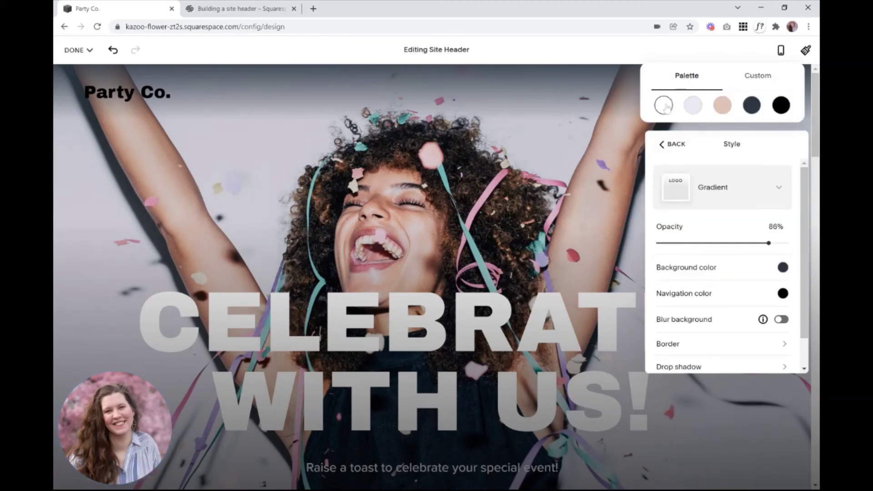
click(802, 290)
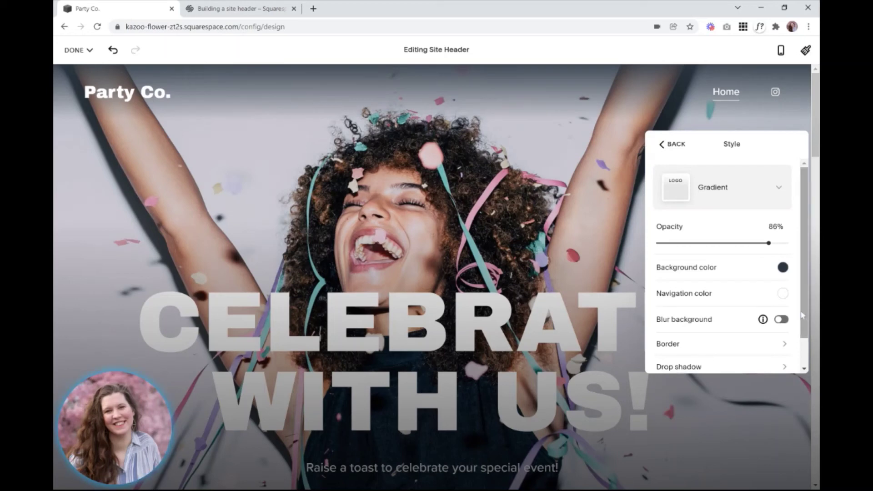
scroll(798, 315, down, 2)
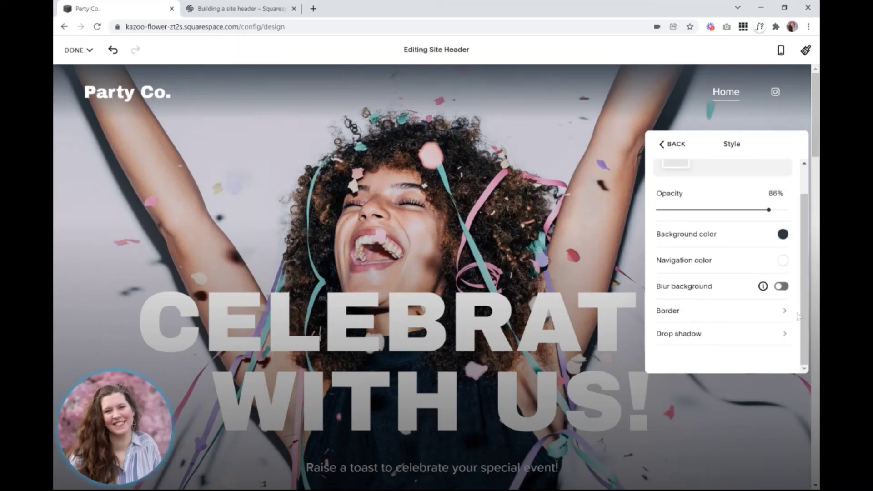
scroll(792, 273, up, 2)
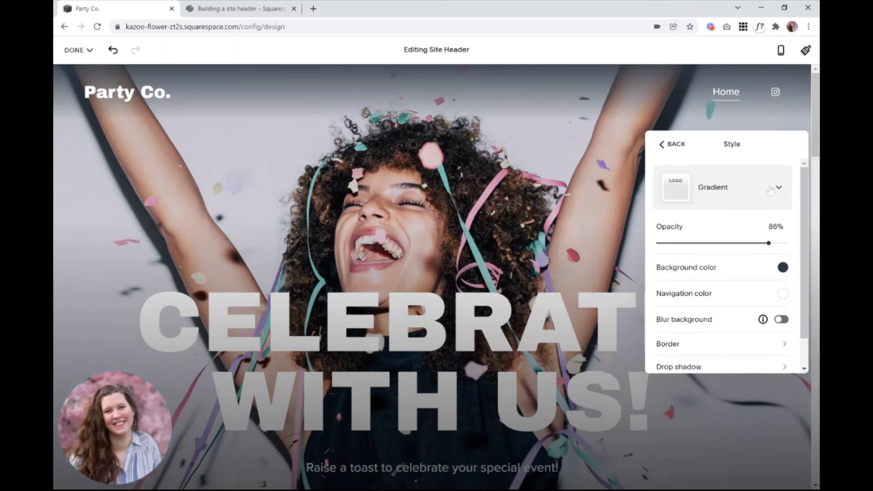
Switch the header background to Solid white and lower its opacity to 32%.
click(742, 188)
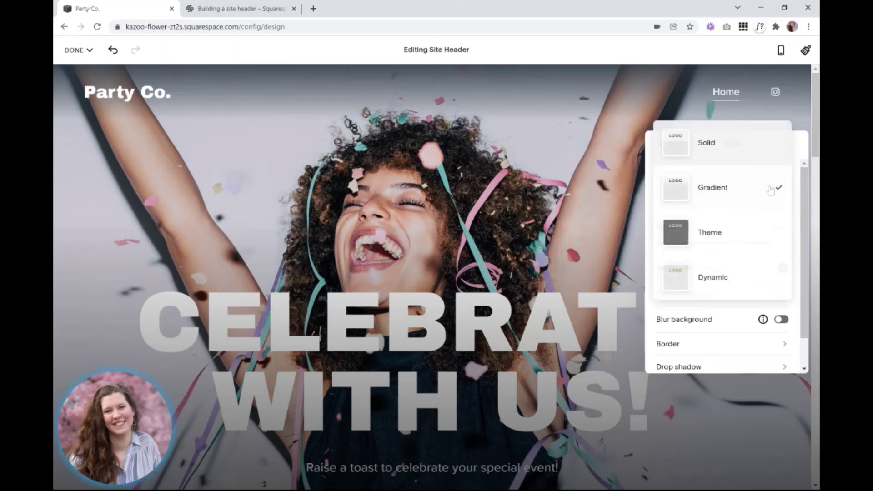
click(712, 155)
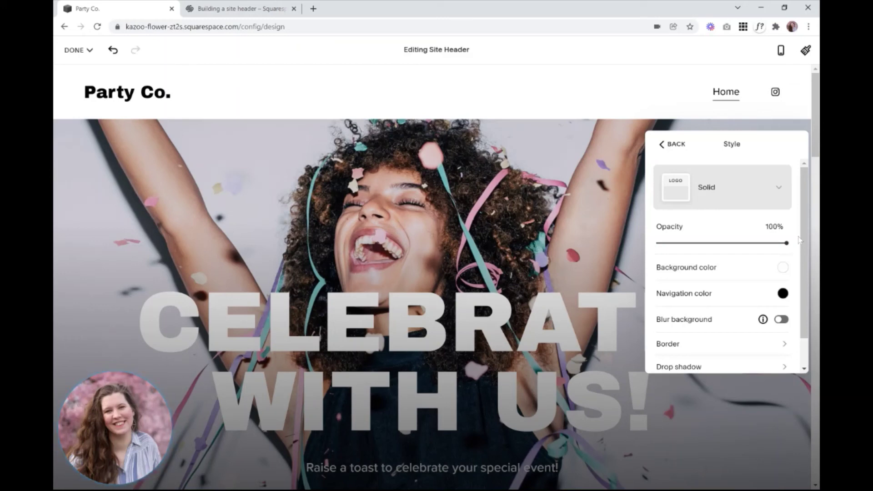
scroll(800, 240, down, 1)
scroll(728, 264, down, 1)
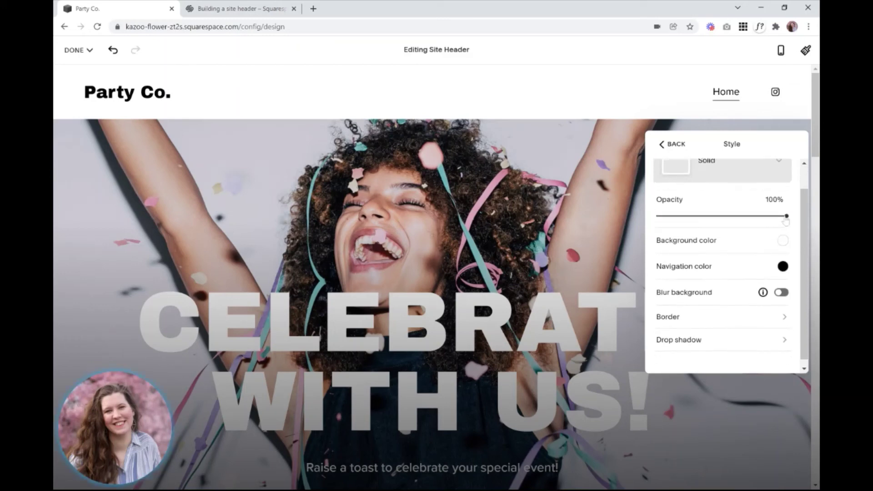
drag(787, 217, 700, 216)
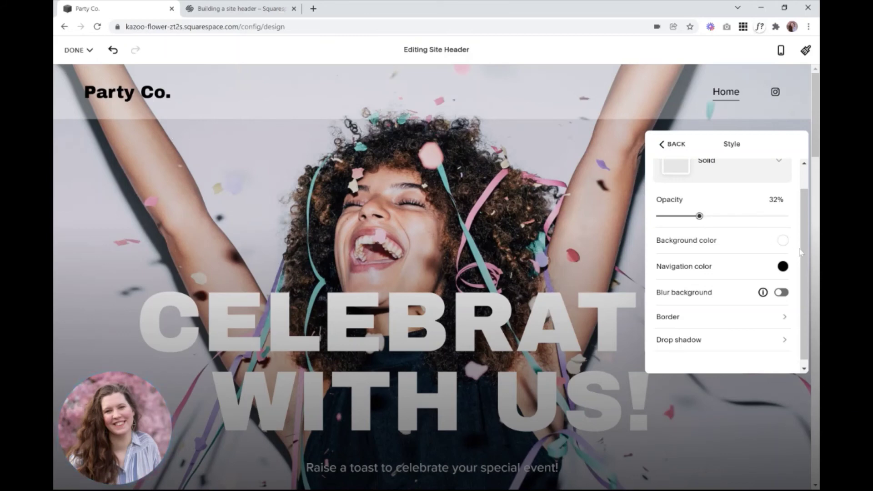
scroll(800, 253, down, 1)
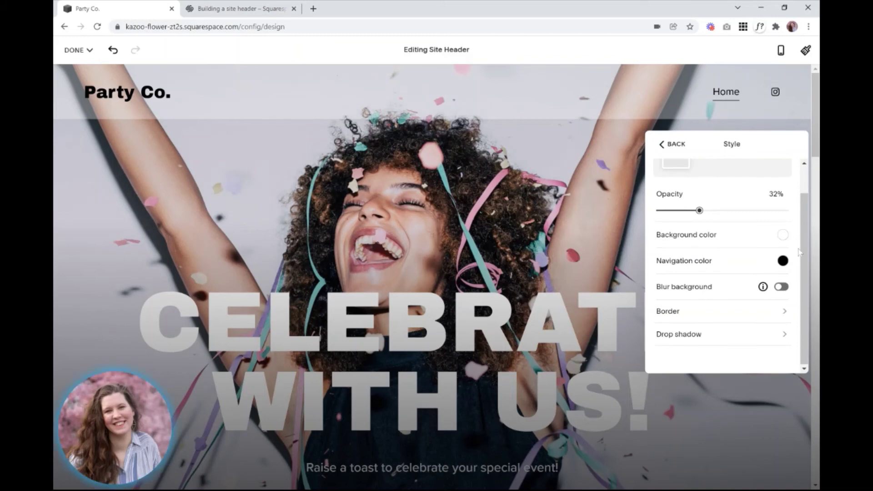
scroll(799, 253, up, 1)
scroll(799, 253, down, 1)
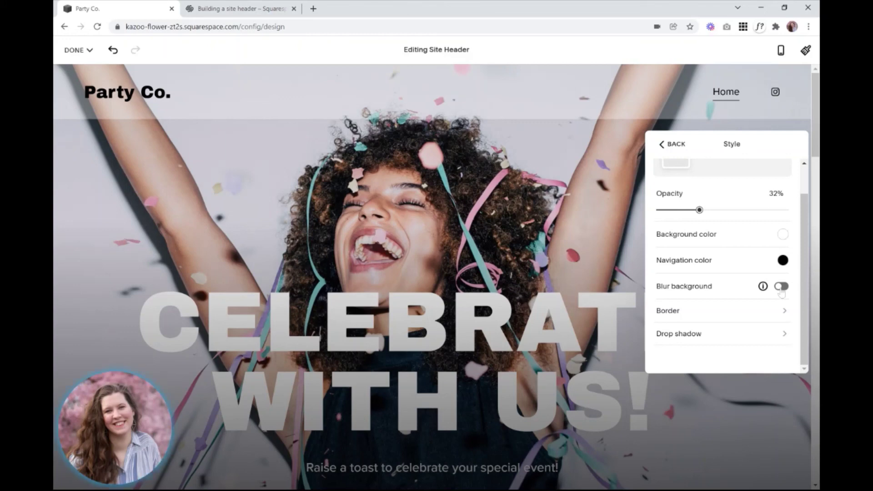
Enable Blur background on the header, keeping the blur amount at 12px.
scroll(710, 198, up, 1)
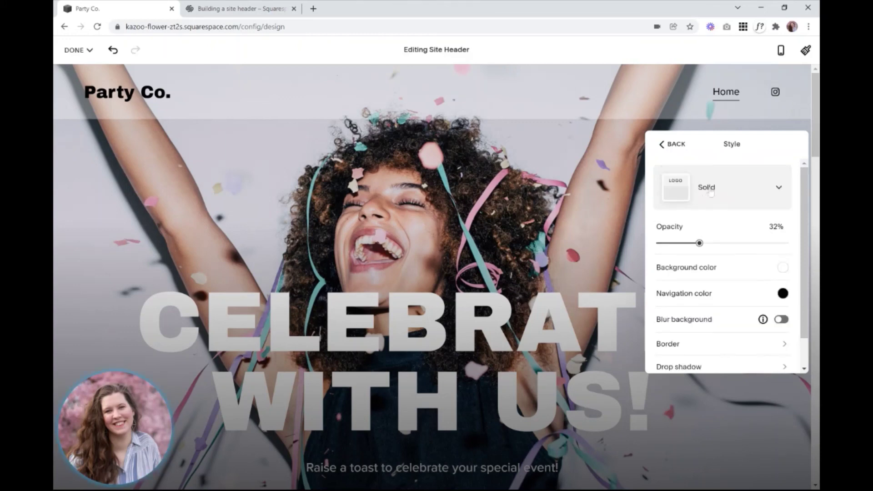
scroll(711, 193, down, 1)
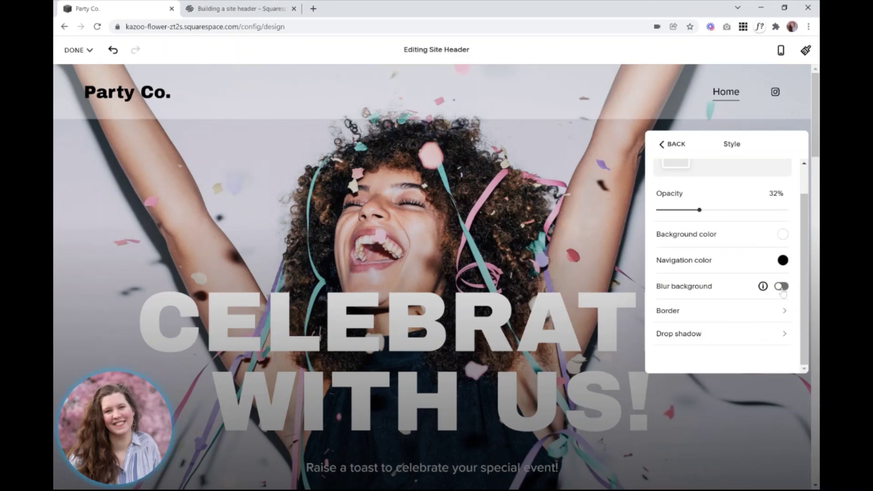
click(781, 287)
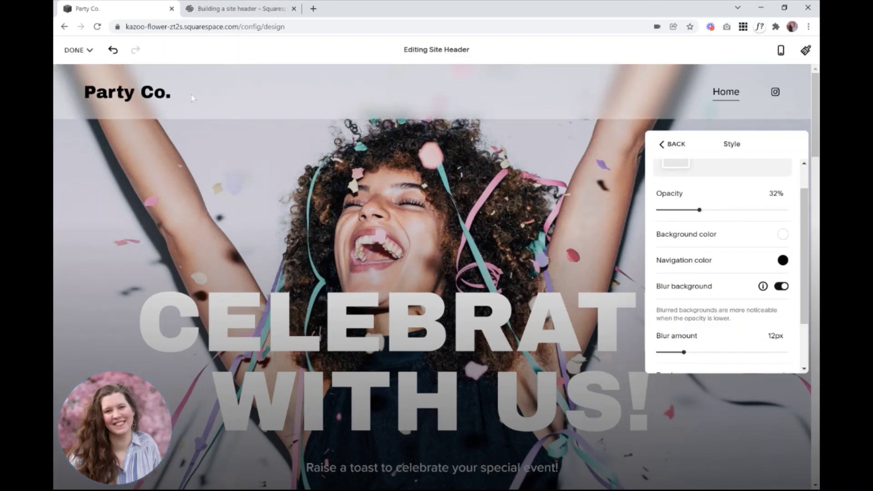
scroll(795, 321, down, 2)
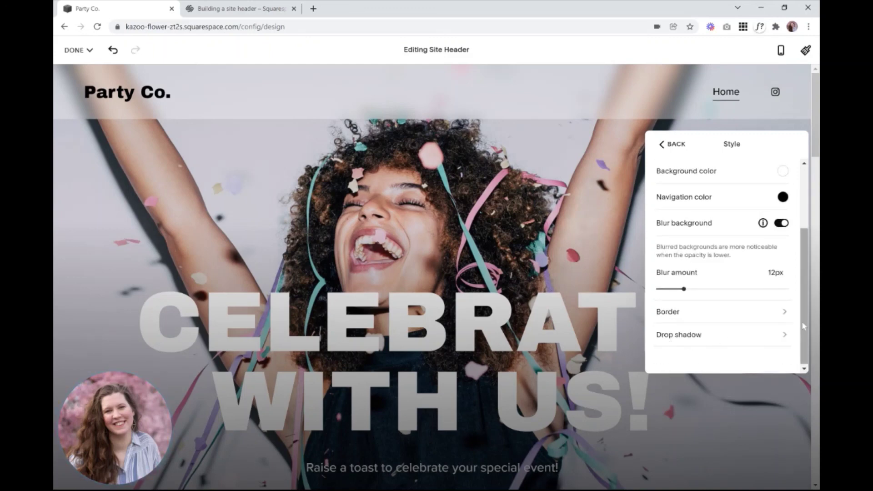
scroll(801, 321, up, 3)
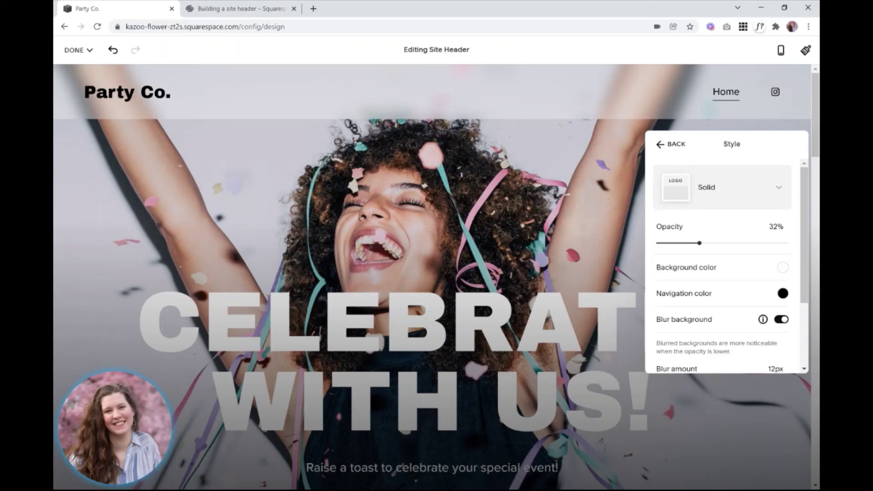
Return to the Global header settings, showing fixed position on with Basic fixed style.
click(680, 151)
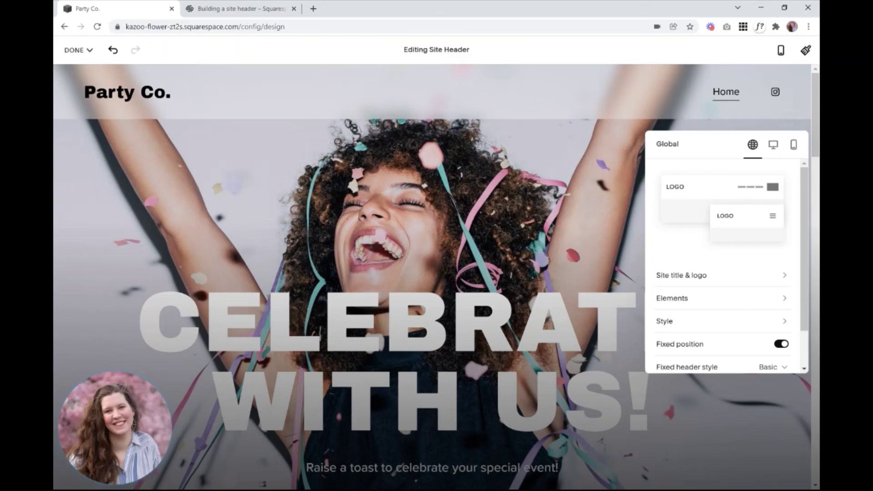
scroll(795, 304, down, 1)
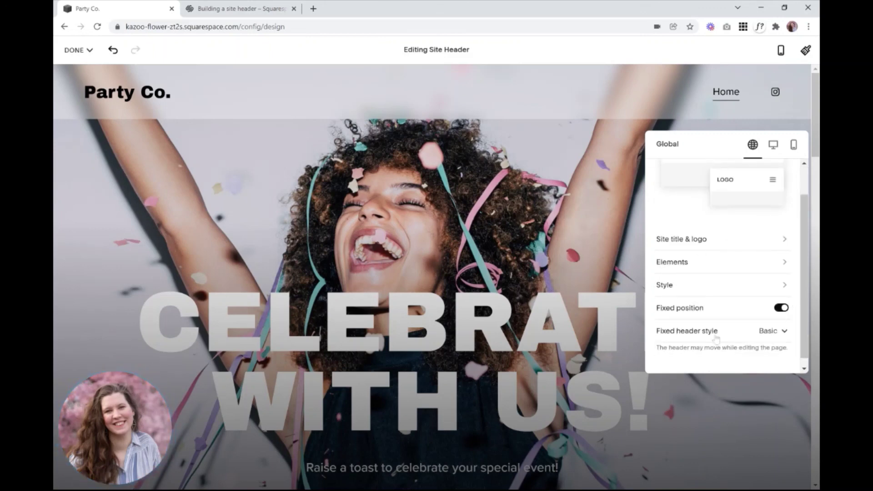
scroll(724, 273, up, 1)
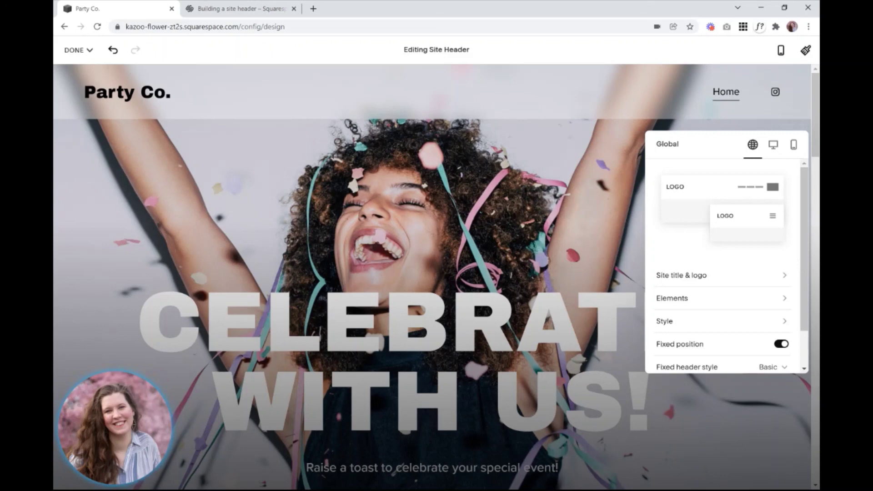
scroll(724, 273, down, 1)
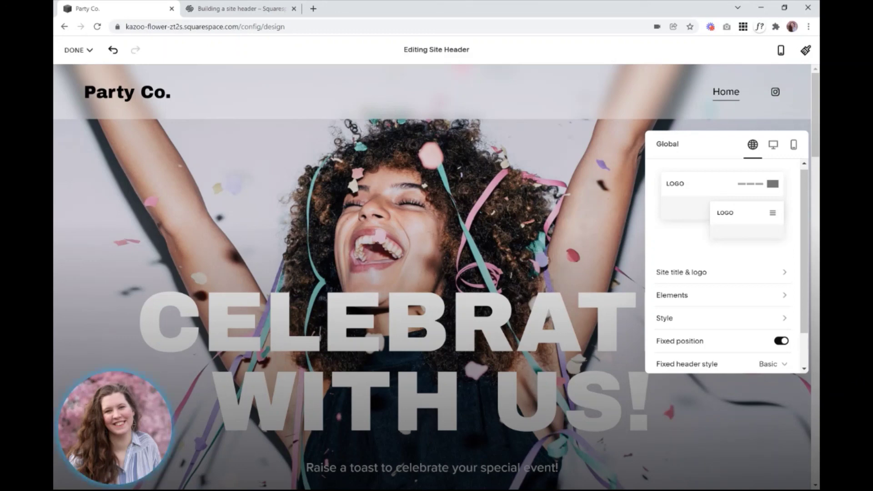
Jump to the Header background styles section of the 'Building a site header' help article.
click(212, 9)
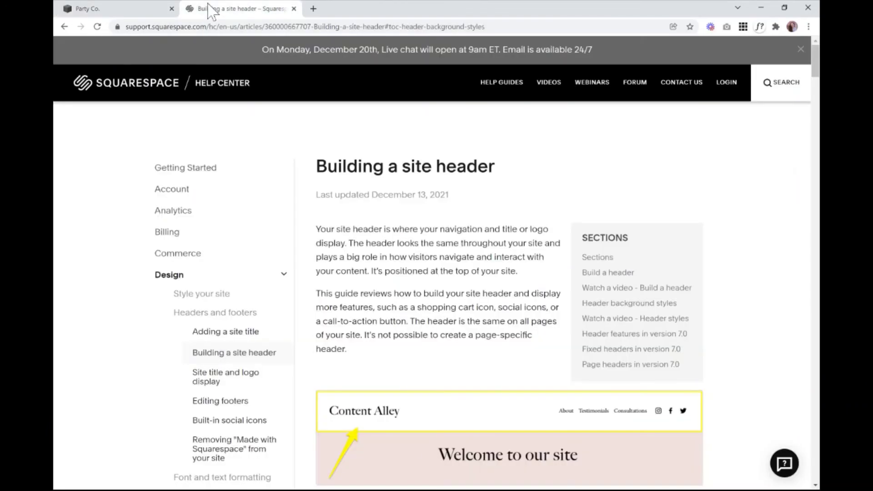
click(593, 304)
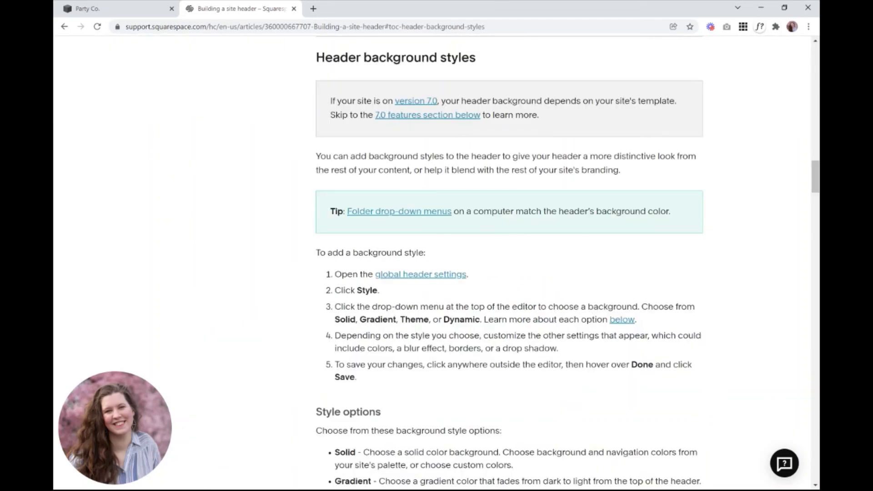